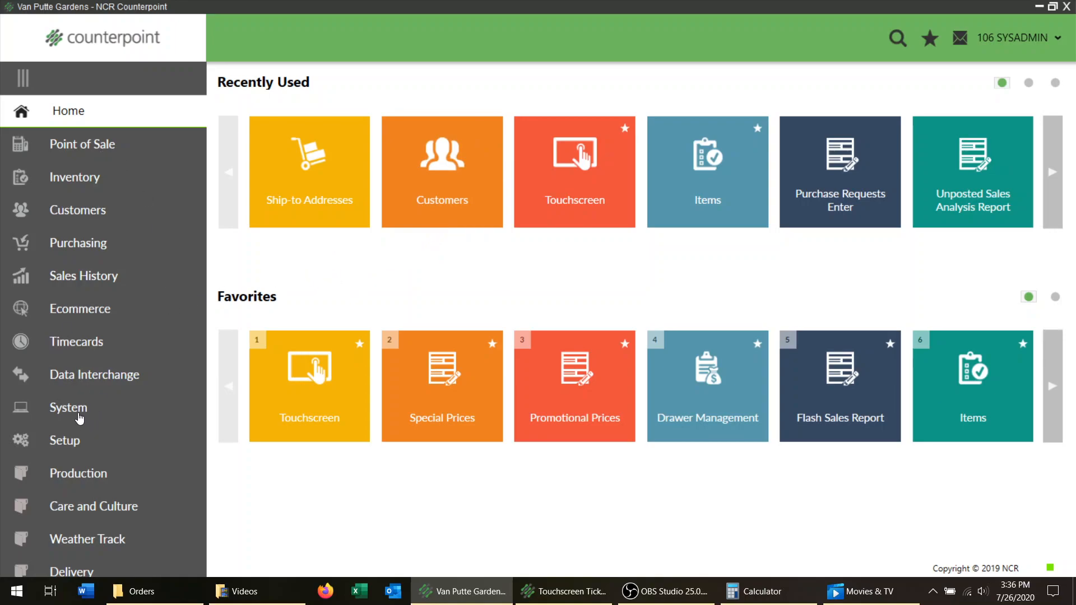
- Open the point of sale setup for touchscreen codes and bring up the GARDENW/D record
click(51, 439)
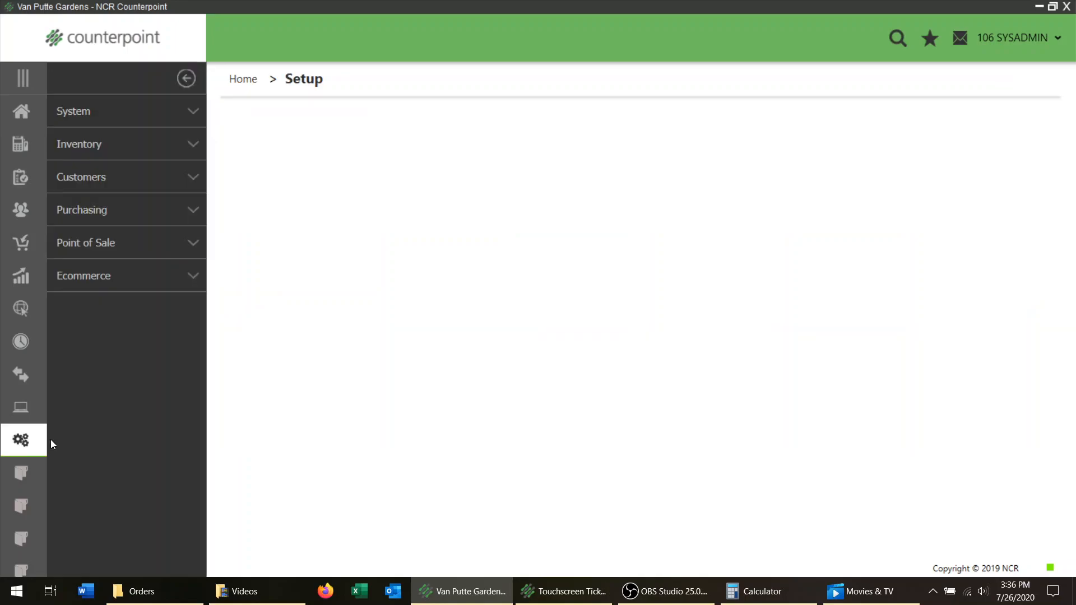
click(71, 245)
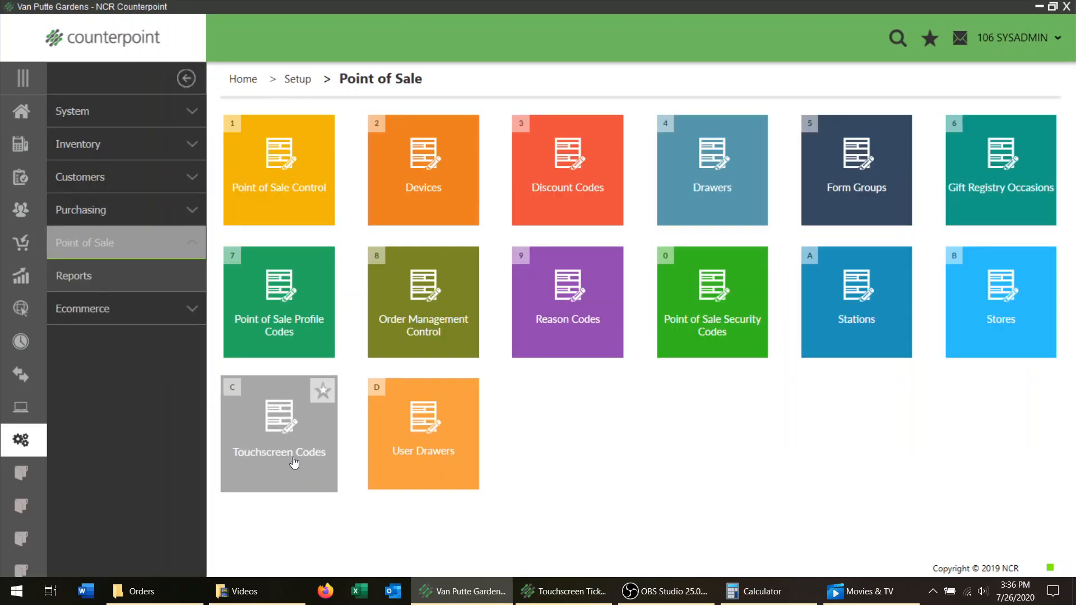
click(267, 436)
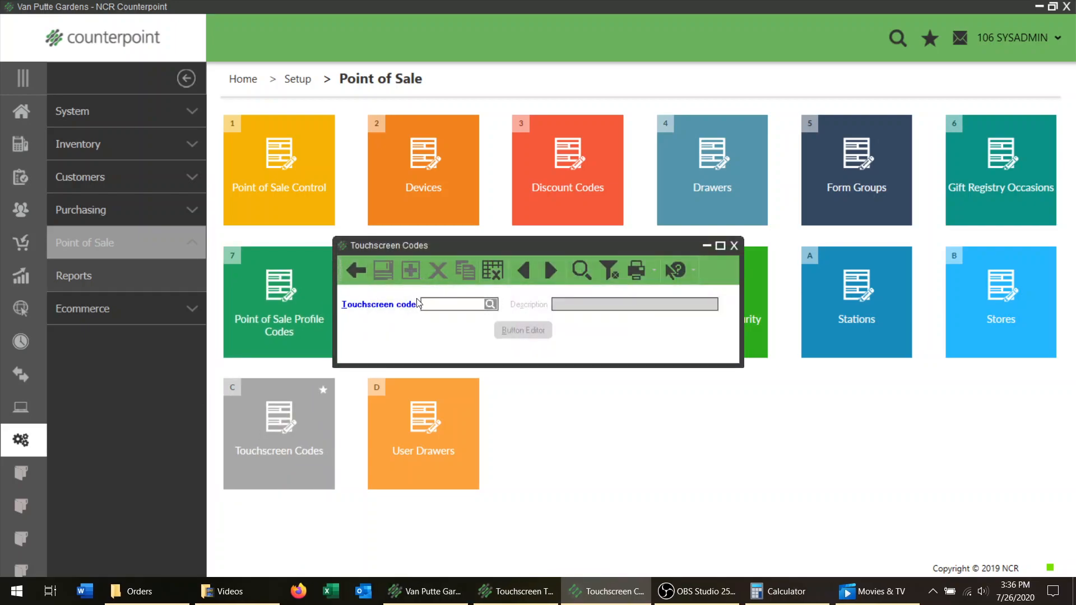
click(539, 268)
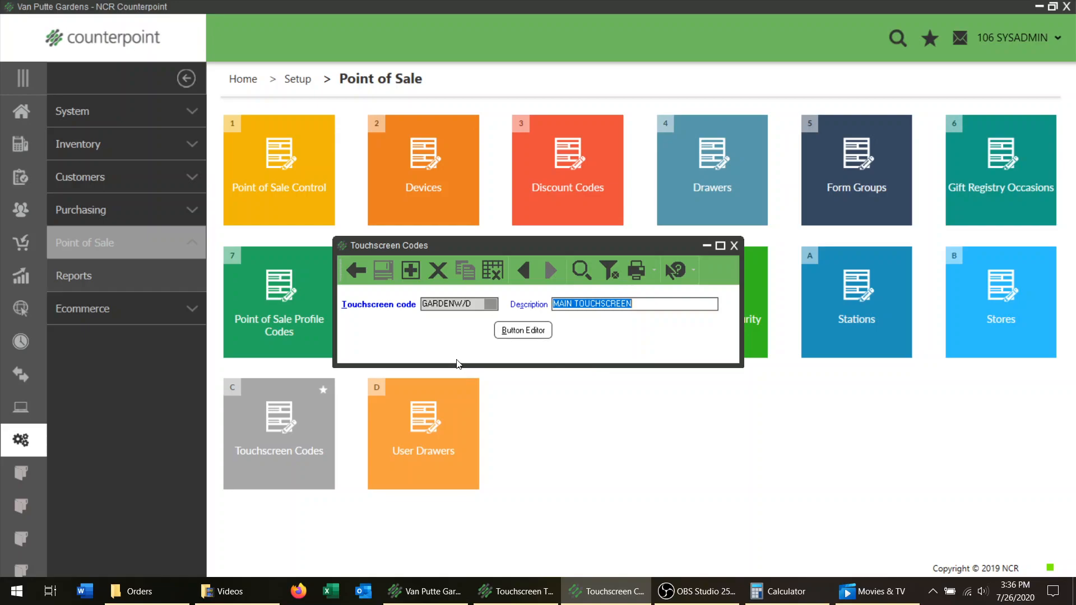
- Close the open touchscreen ticket entry session and open the button editor for the GARDENW/D touchscreen code
click(525, 332)
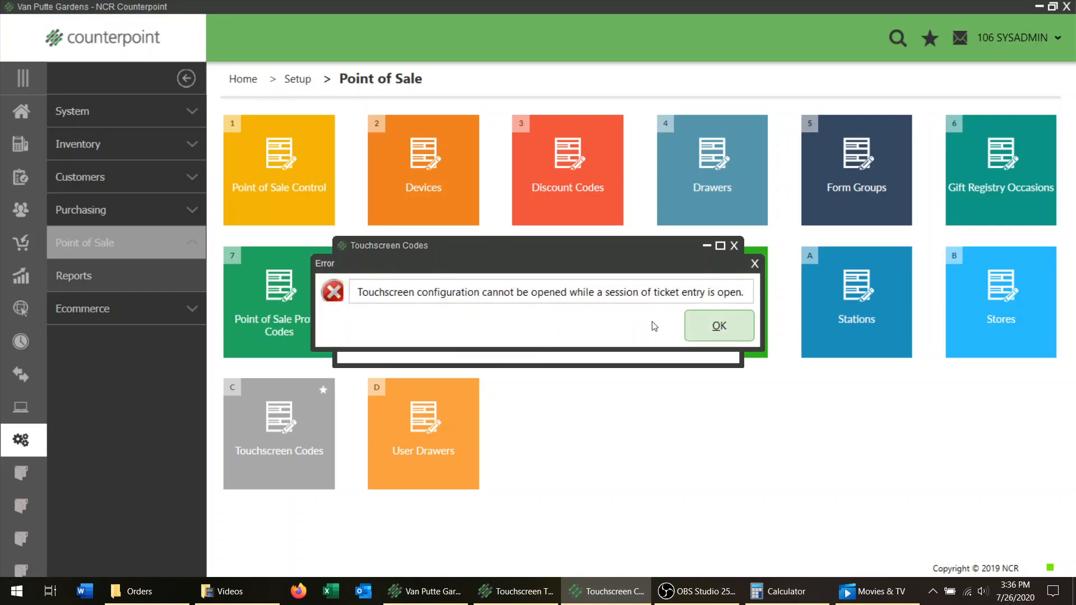
click(728, 328)
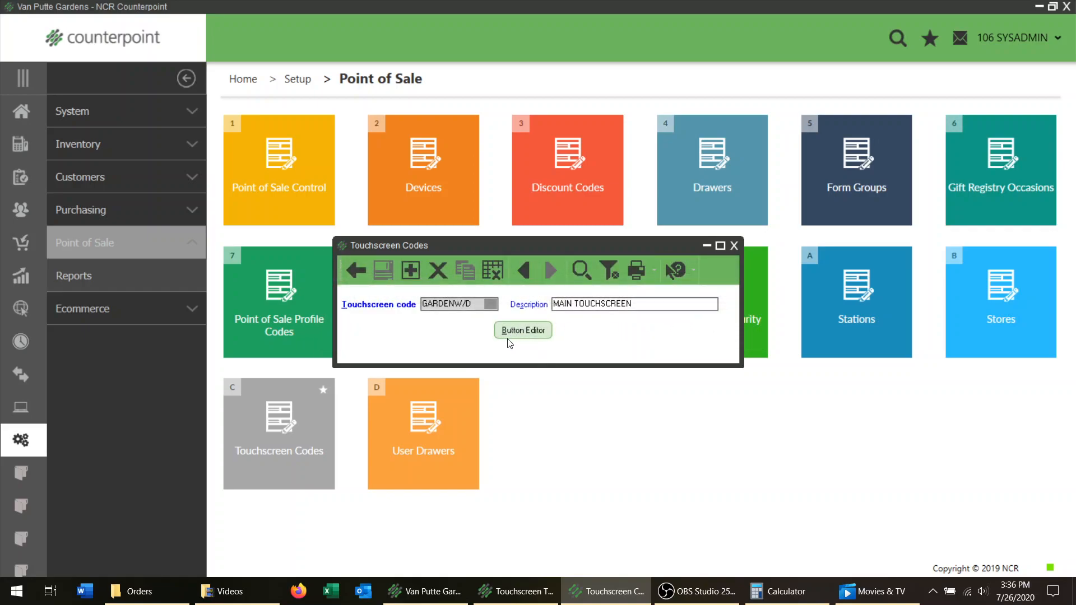
click(507, 595)
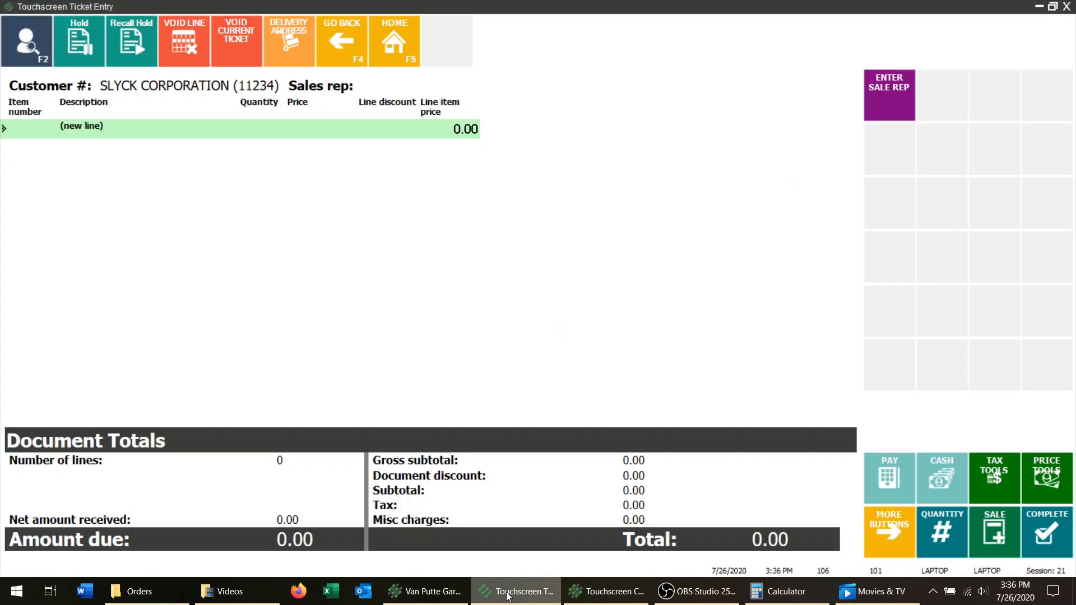
click(1066, 6)
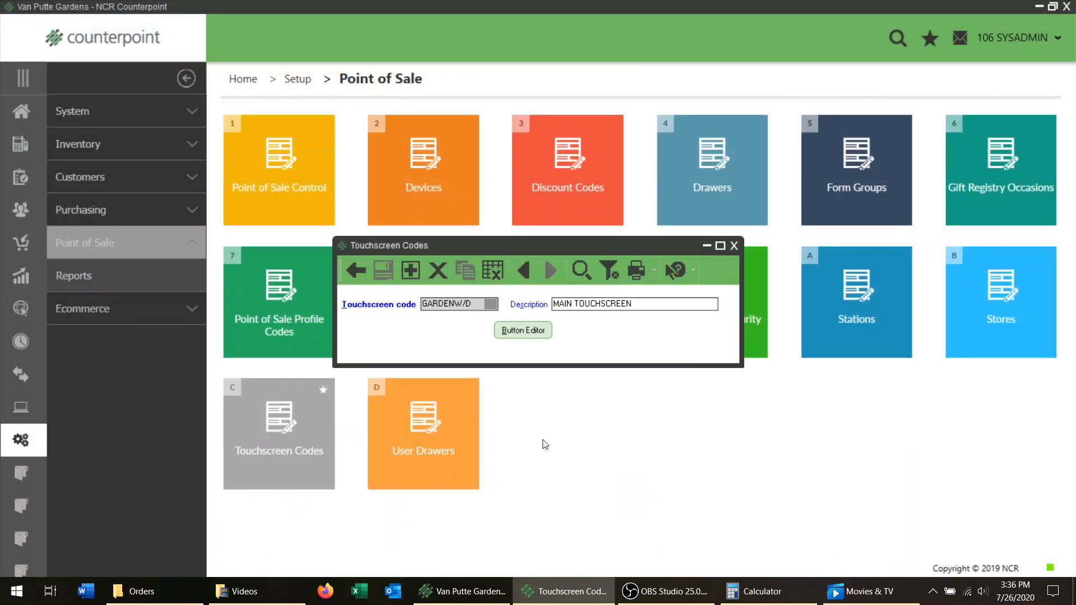
click(525, 330)
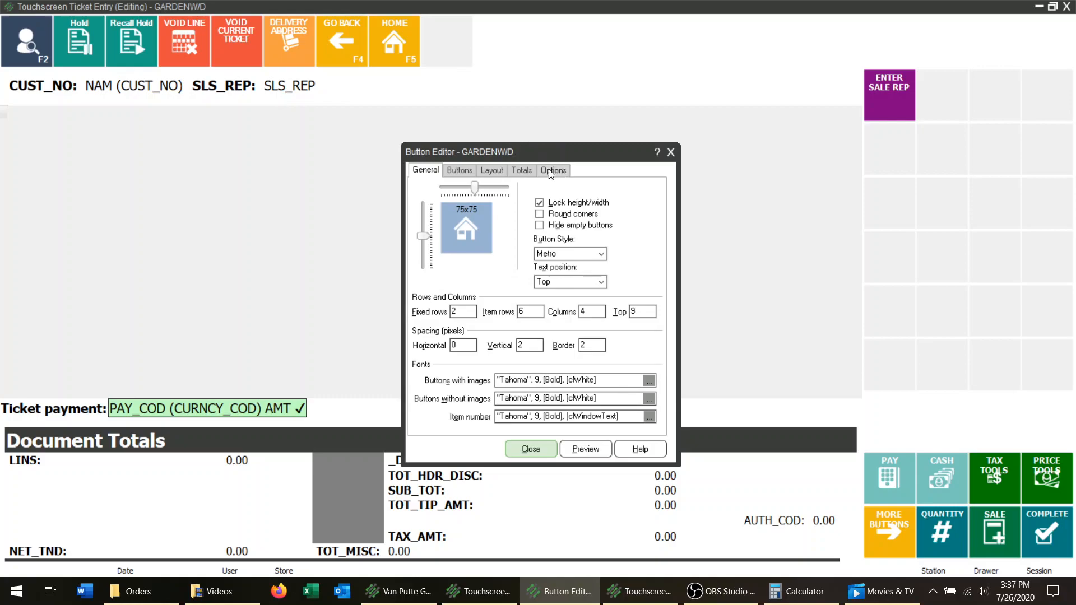
drag(532, 158, 536, 128)
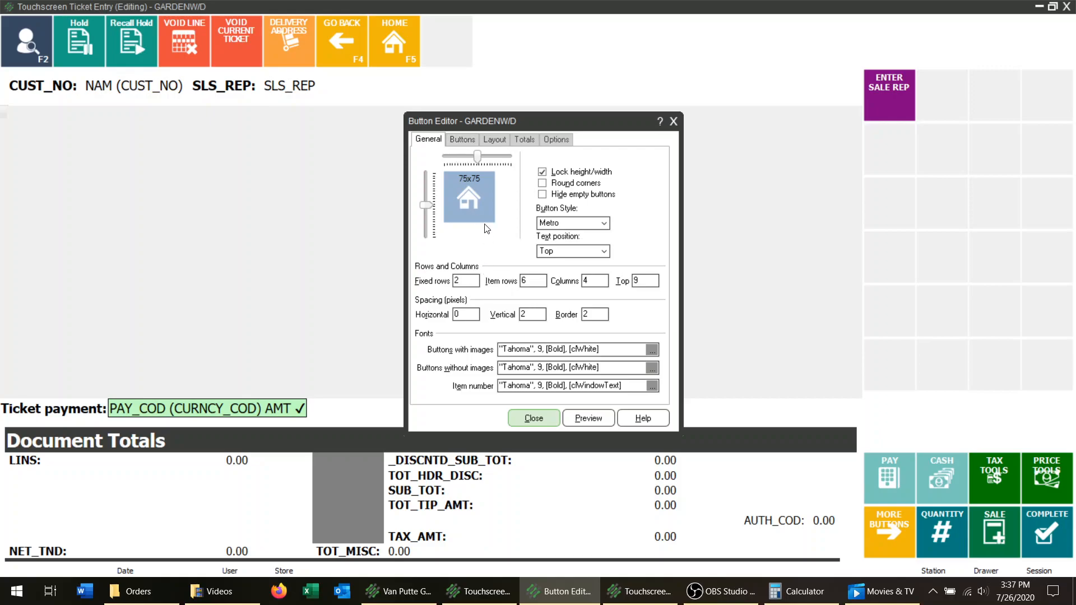
click(470, 162)
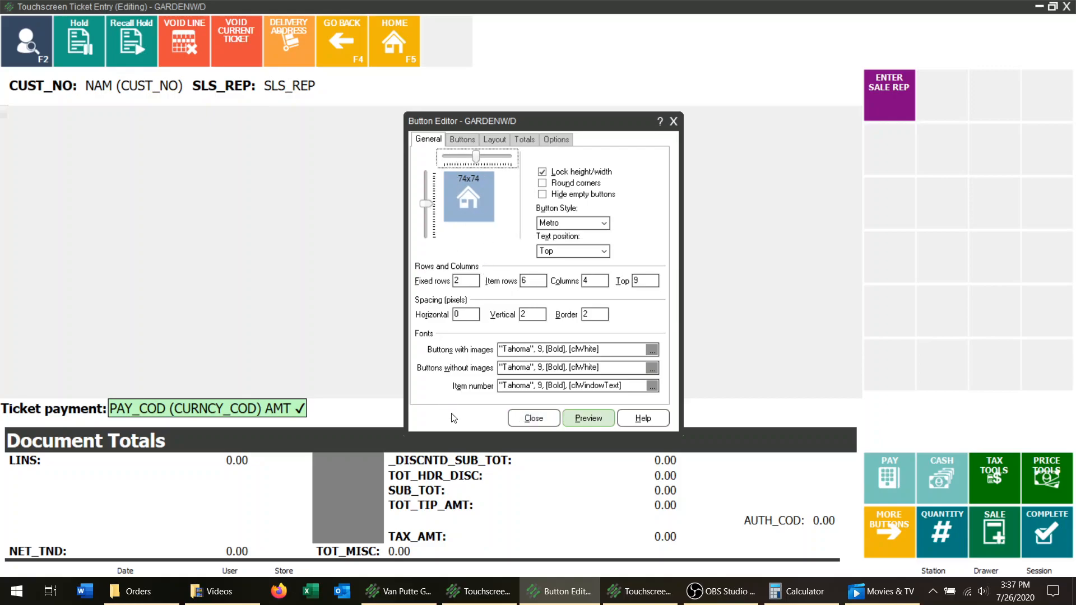
click(513, 419)
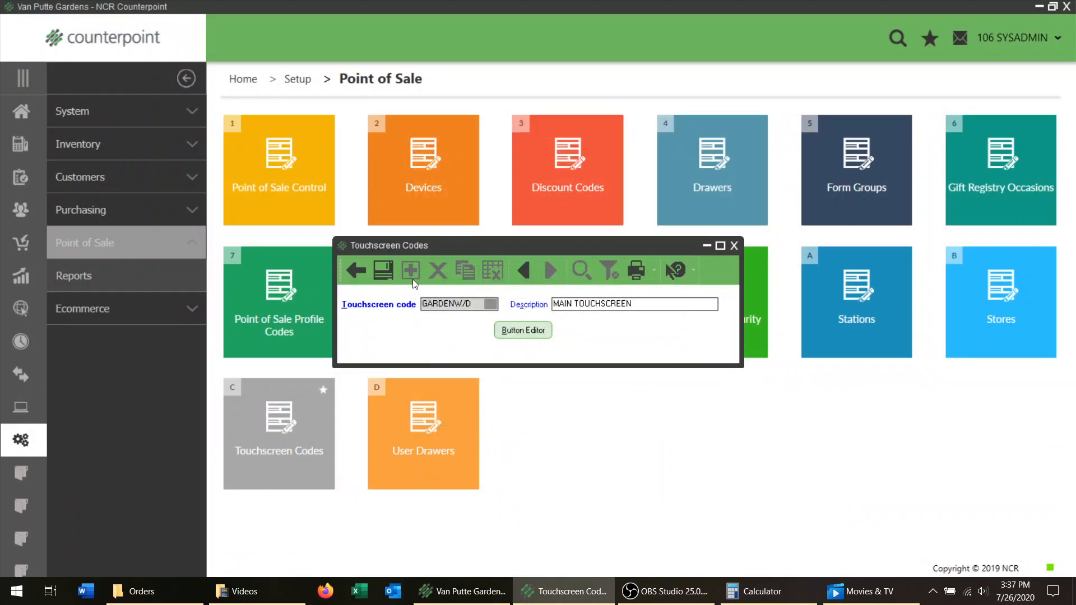
click(356, 271)
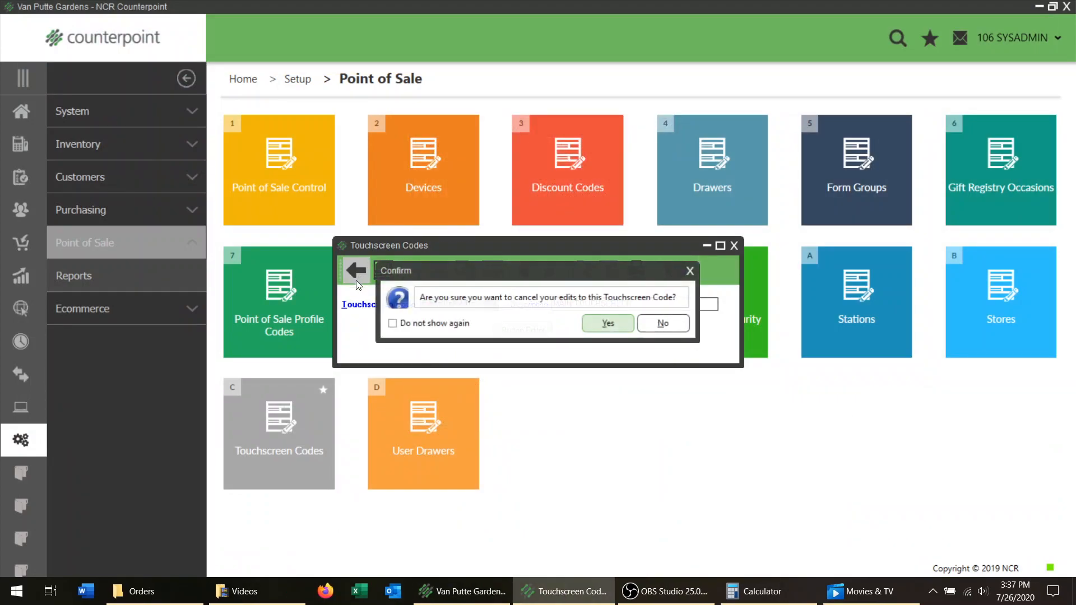
click(606, 329)
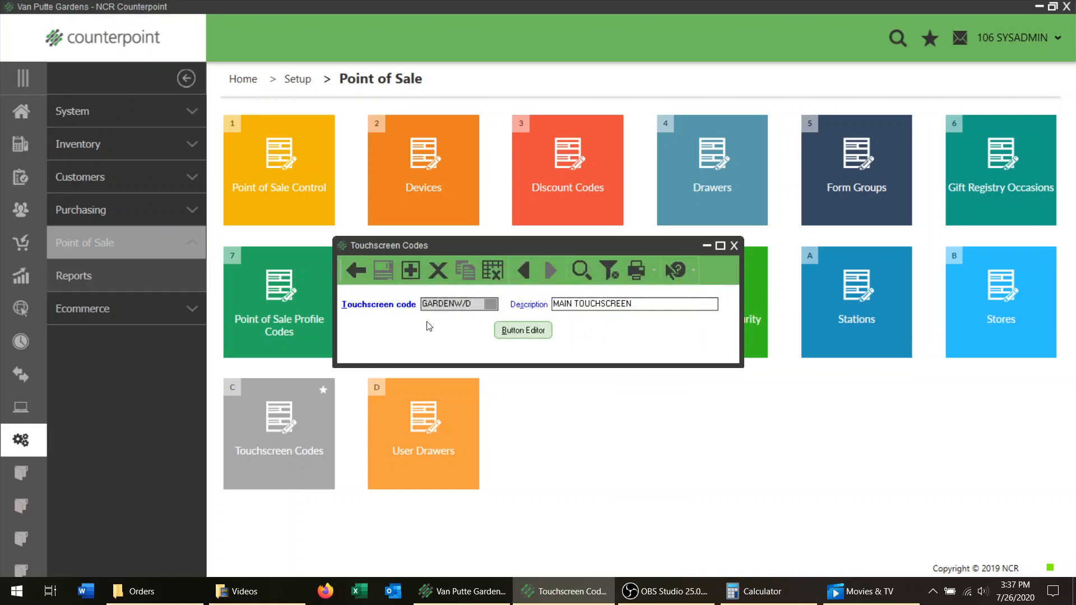
- Reopen the GARDENW/D button editor and examine its general, button, layout, totals and option settings
click(509, 335)
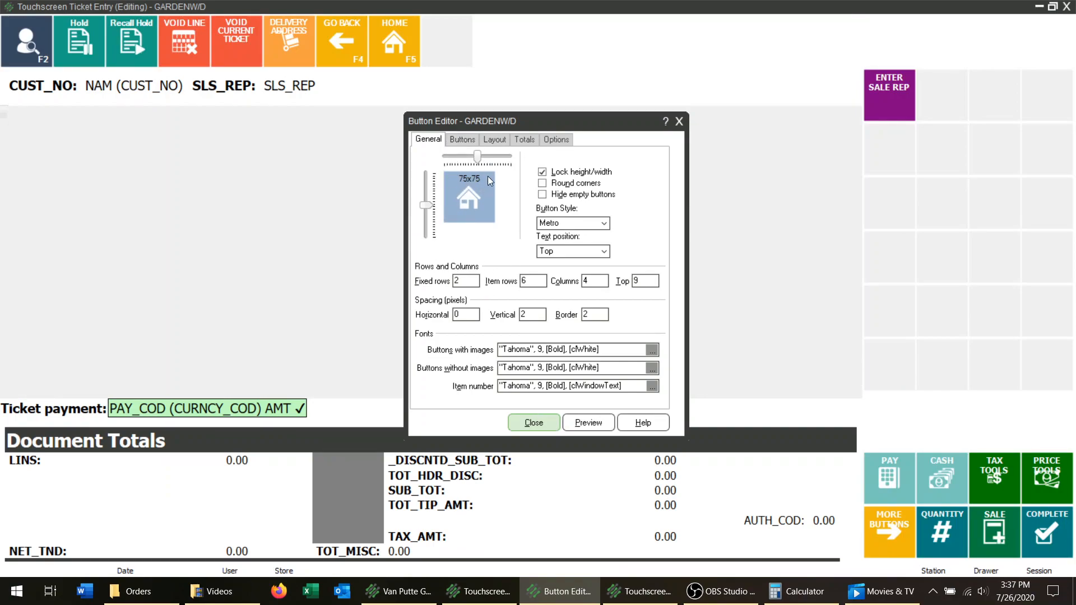
click(472, 141)
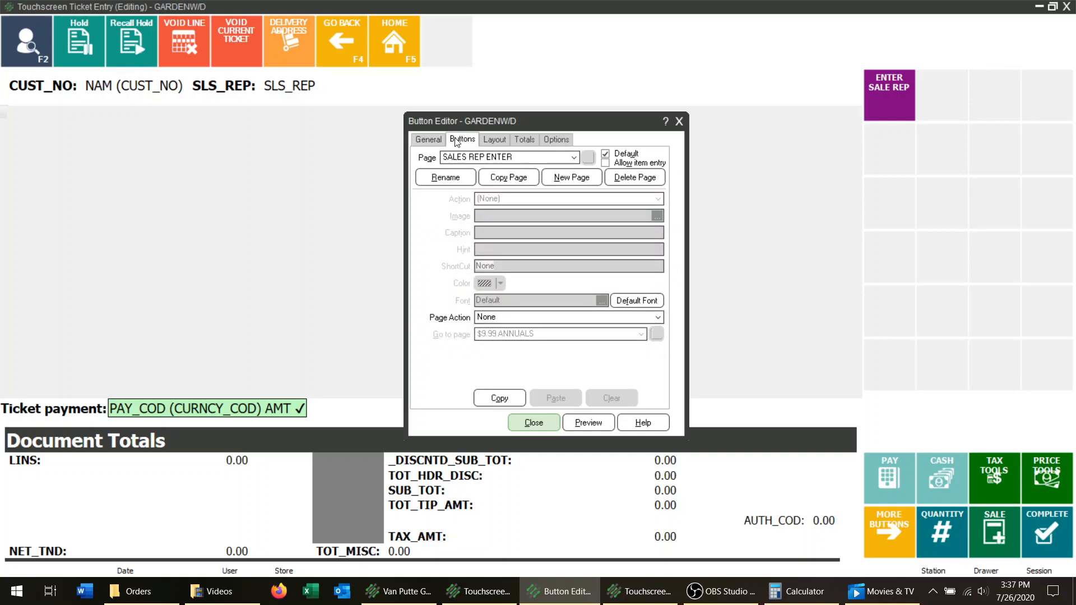
click(493, 144)
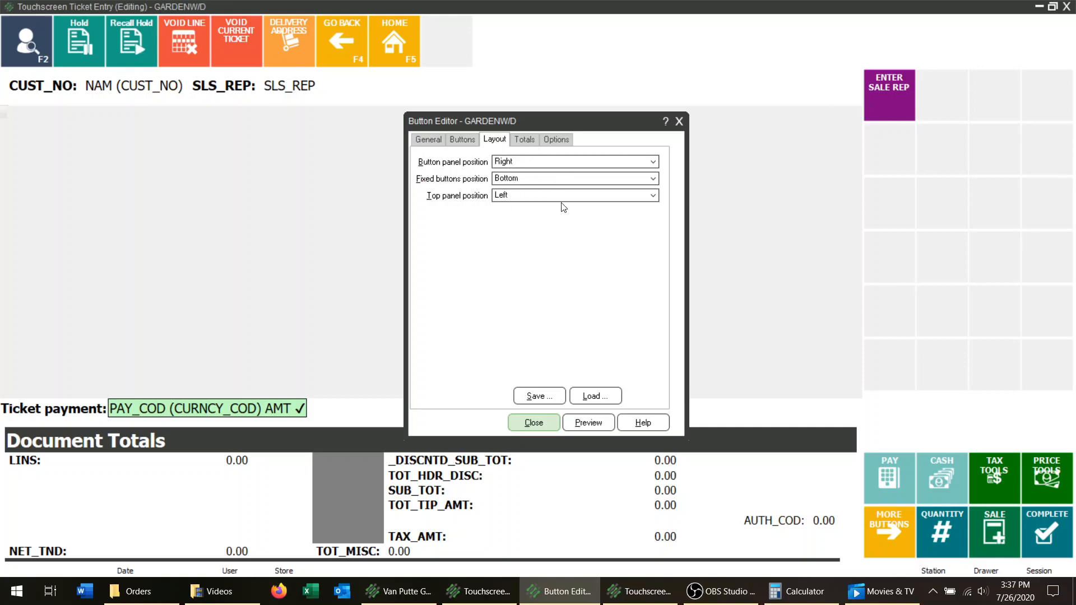
click(517, 144)
click(556, 140)
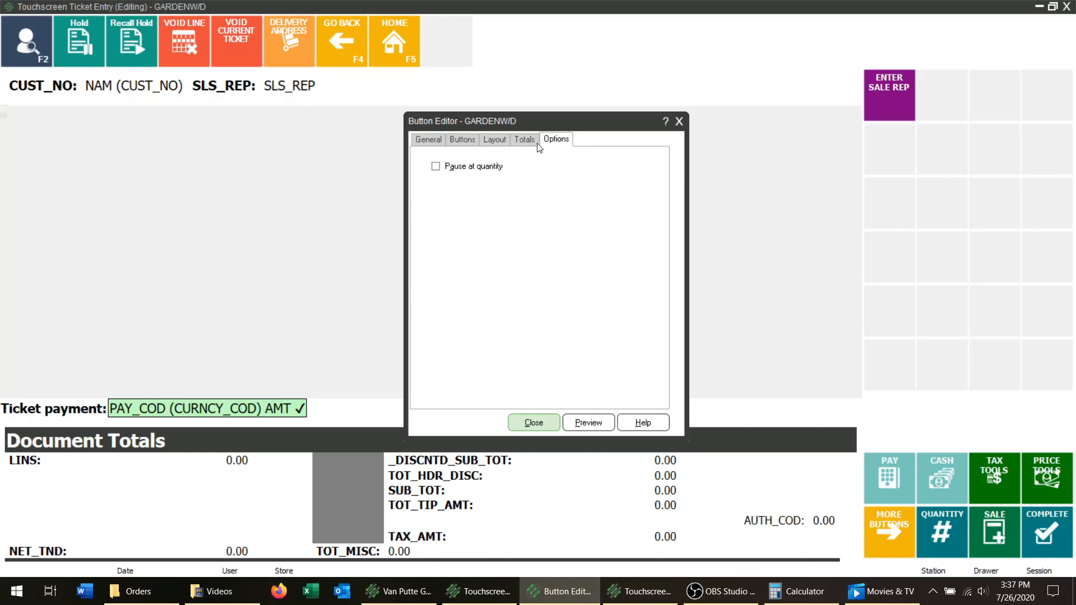
click(524, 141)
click(487, 143)
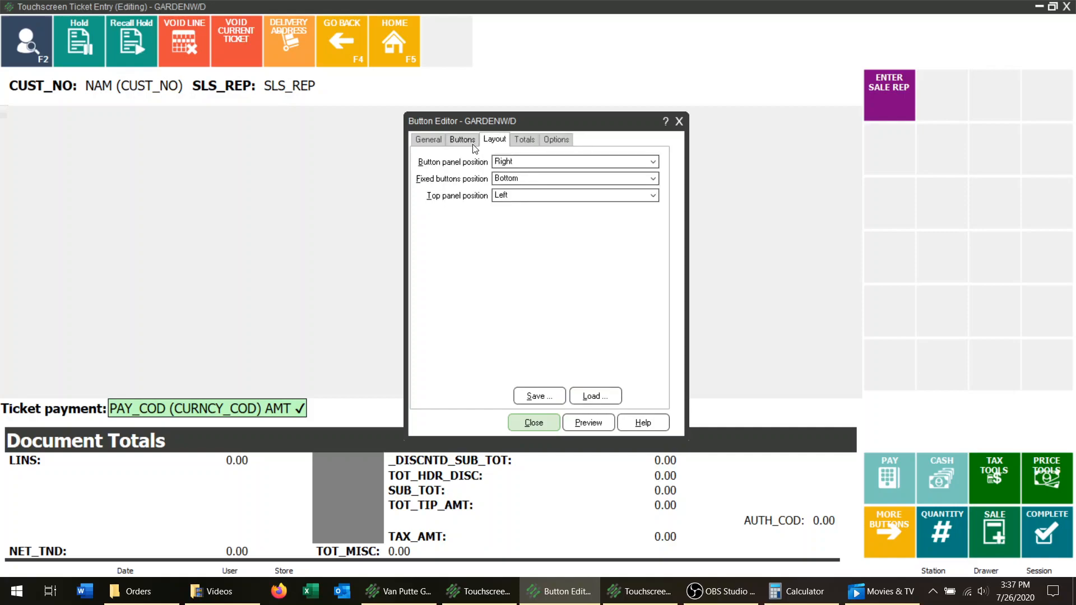
click(427, 141)
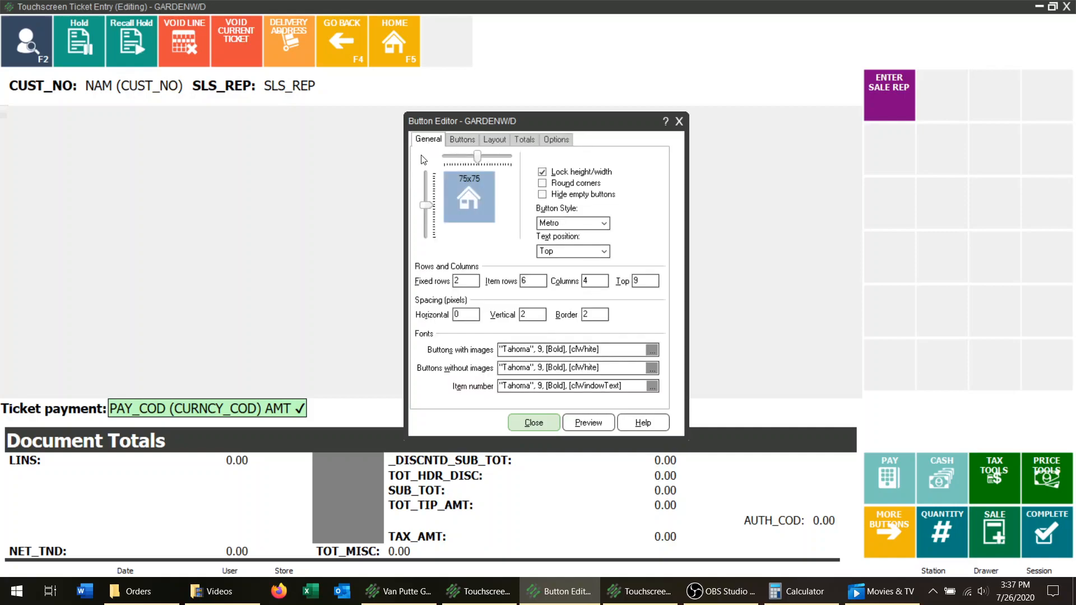
- Show the settings of the ENTER SALE REP button and look through the full list of touchscreen pages
click(461, 142)
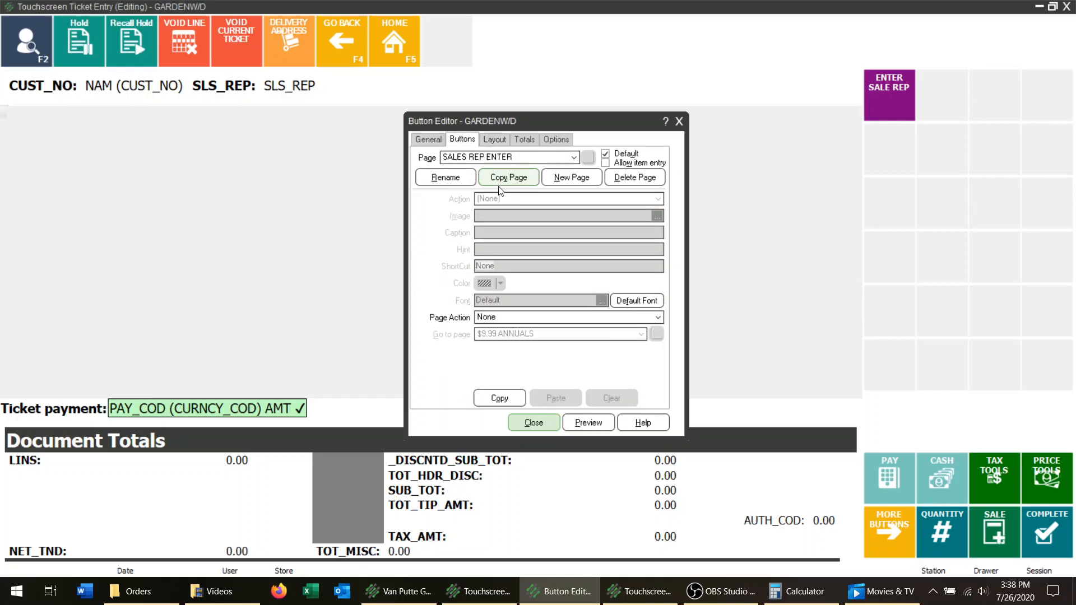
click(877, 92)
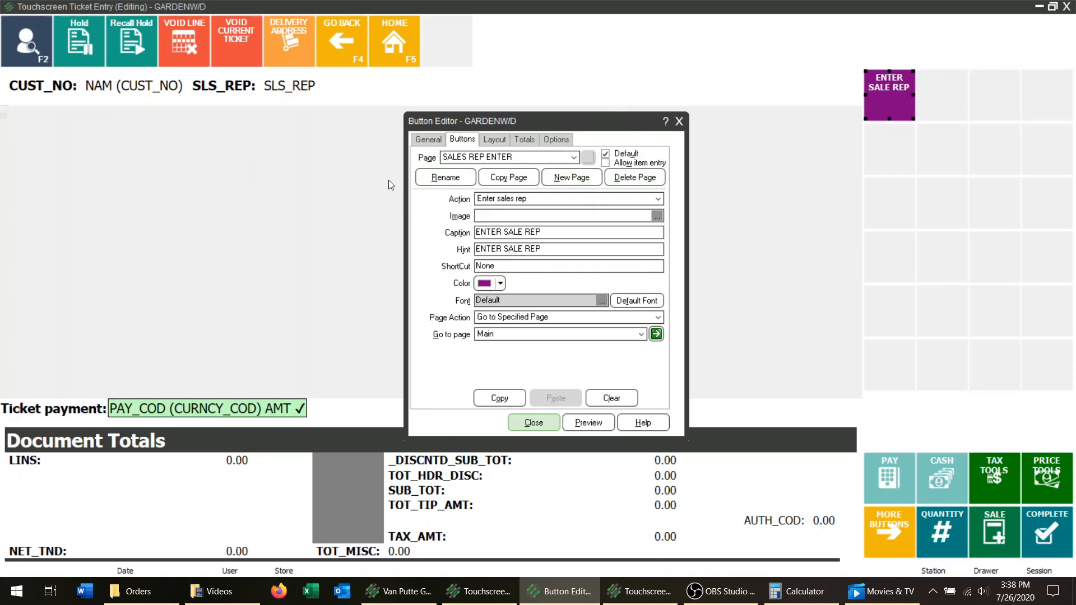
click(540, 161)
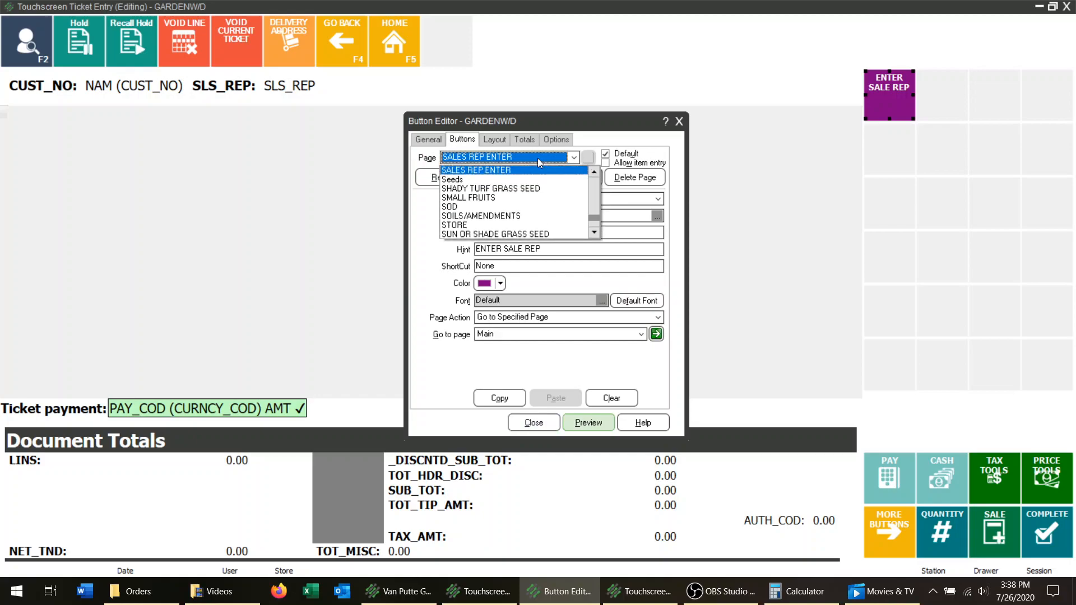
scroll(528, 212, down, 3)
scroll(525, 225, down, 1)
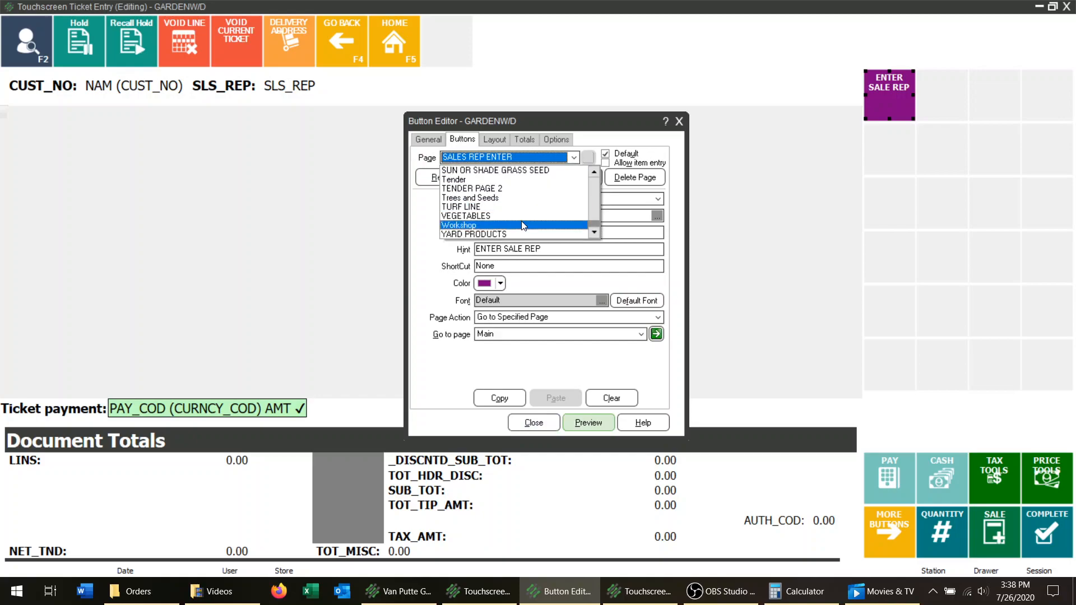
scroll(522, 227, up, 8)
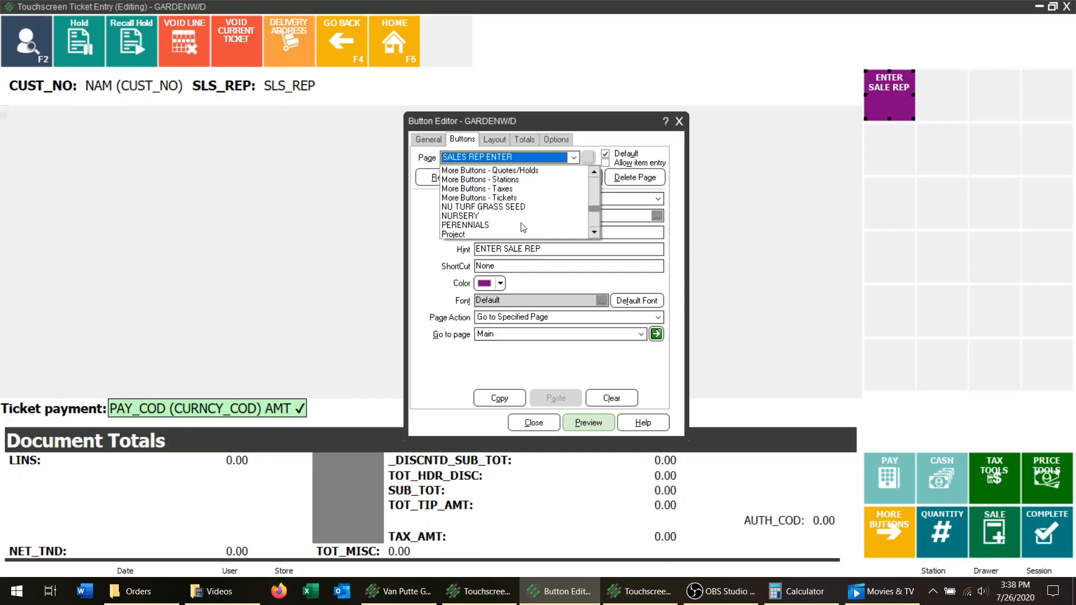
scroll(521, 227, up, 12)
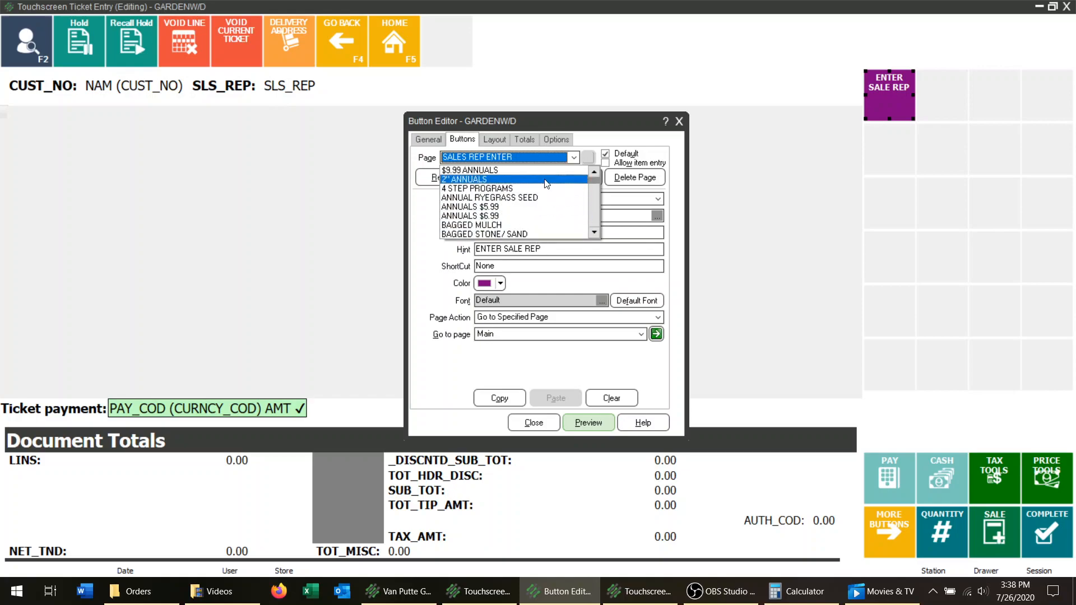
scroll(546, 184, down, 2)
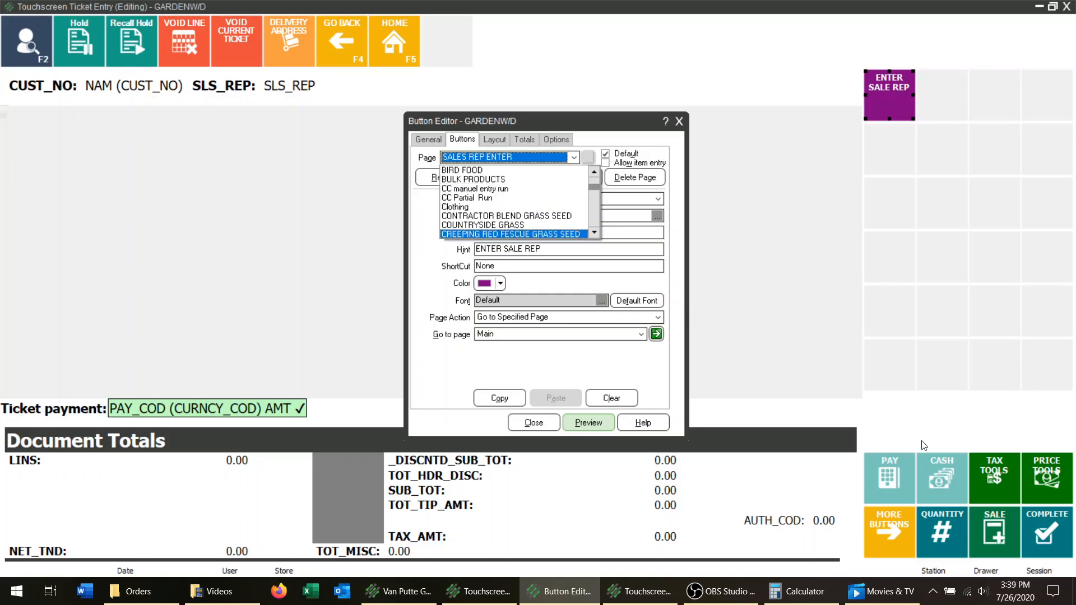
scroll(504, 224, down, 2)
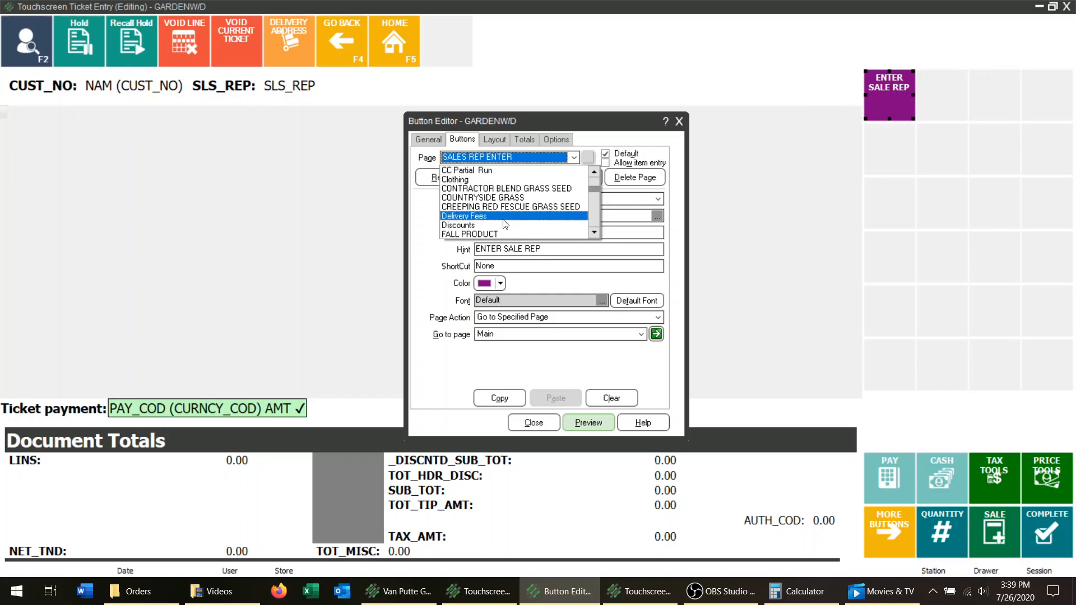
scroll(504, 224, down, 3)
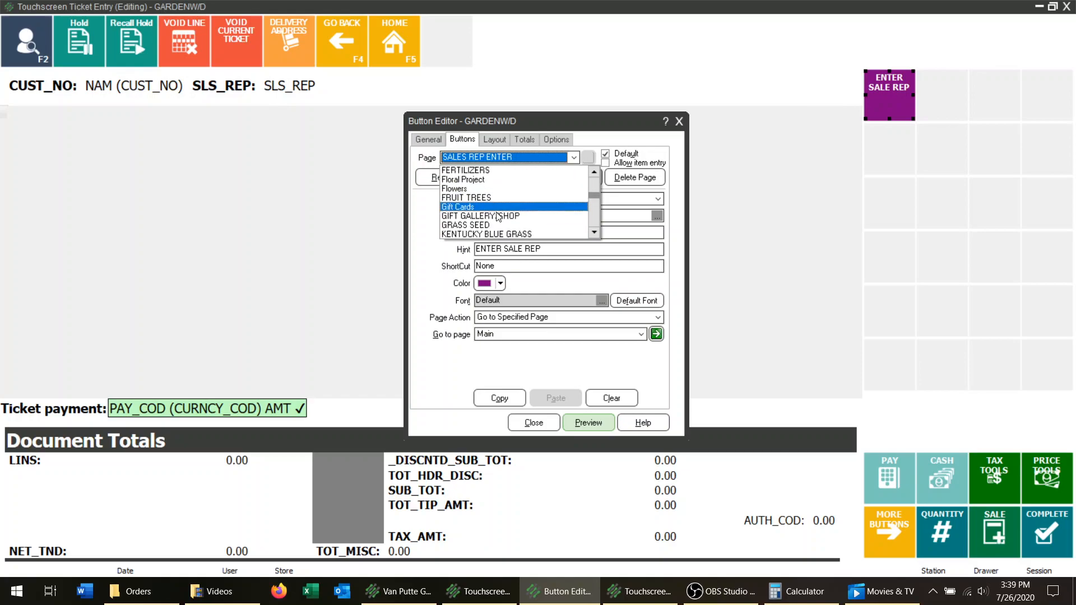
scroll(497, 216, down, 4)
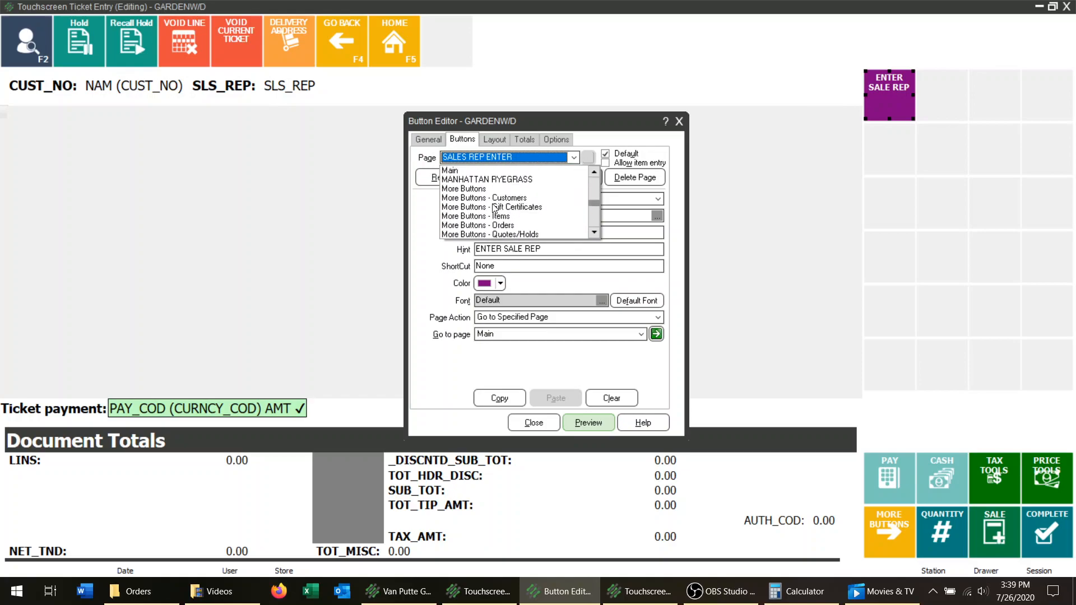
scroll(494, 209, down, 4)
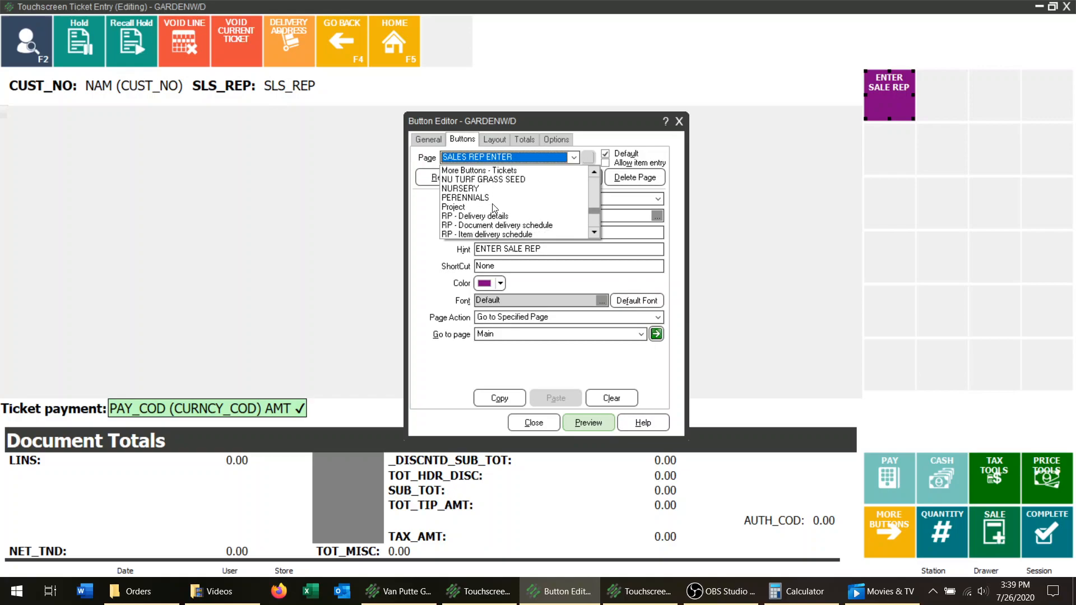
scroll(494, 208, down, 1)
scroll(492, 207, down, 1)
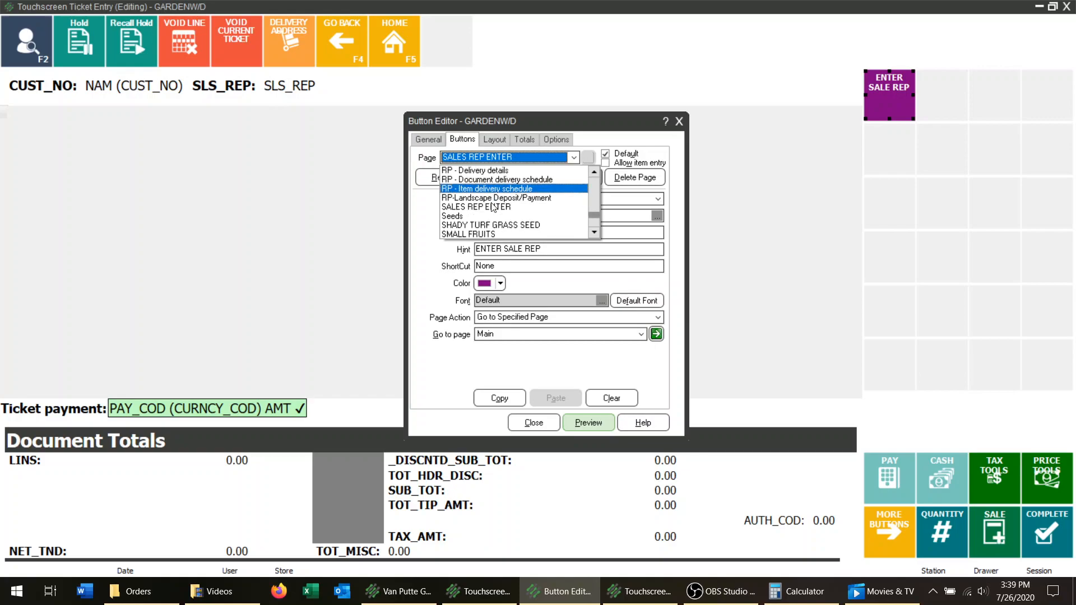
scroll(489, 229, down, 2)
scroll(490, 230, down, 3)
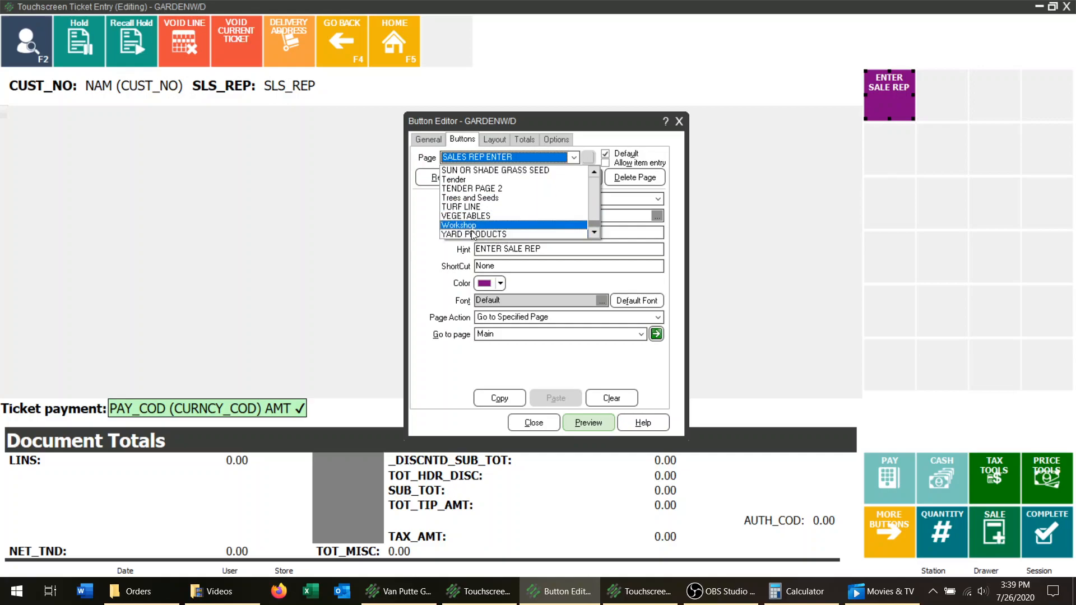
click(418, 241)
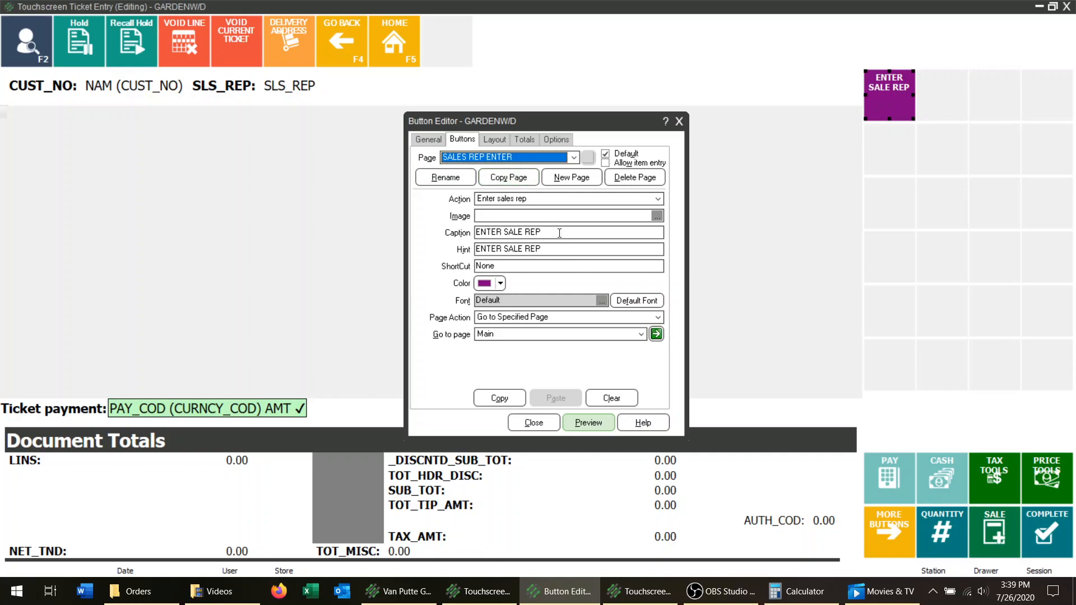
- Examine the caption, hint and shortcut settings of the ENTER SALE REP button
drag(559, 233, 475, 232)
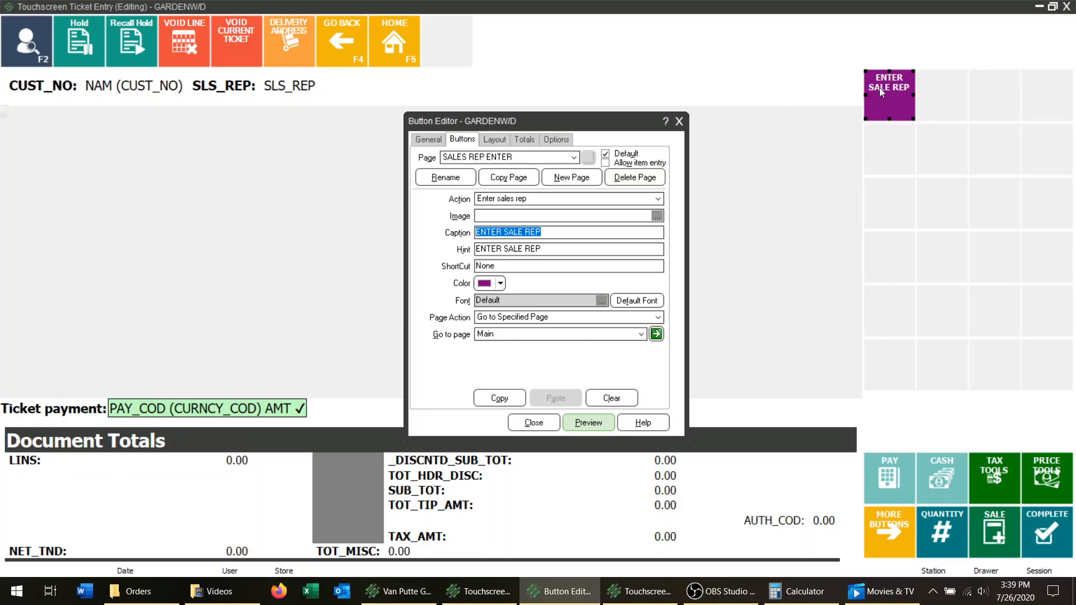
click(549, 249)
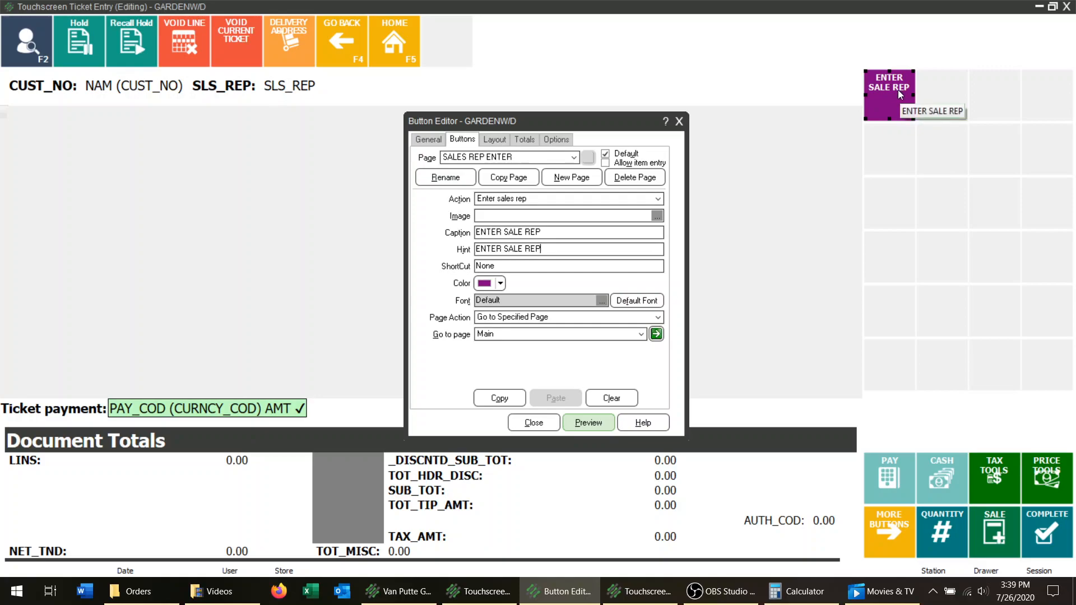
click(498, 267)
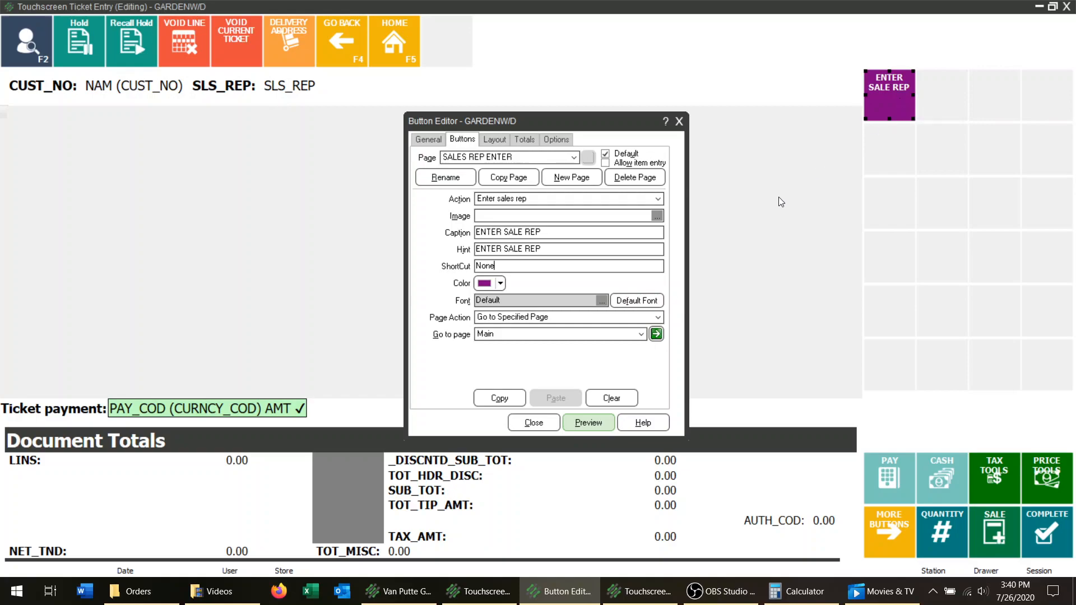
- Follow the ENTER SALE REP button's target to the Main page, return to SALES REP ENTER, and follow it to Main again
click(656, 334)
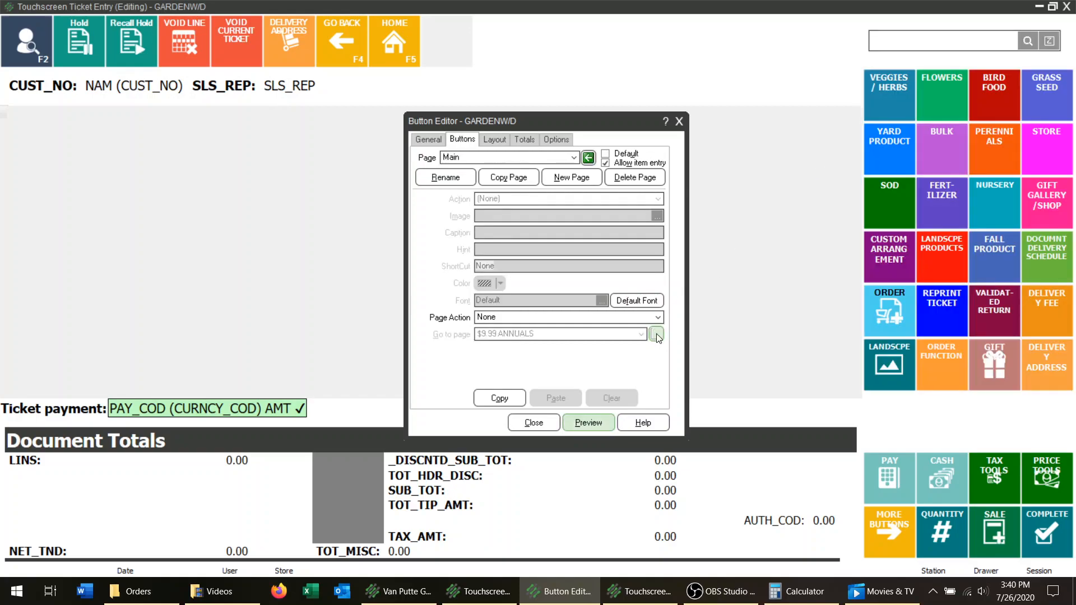
click(589, 158)
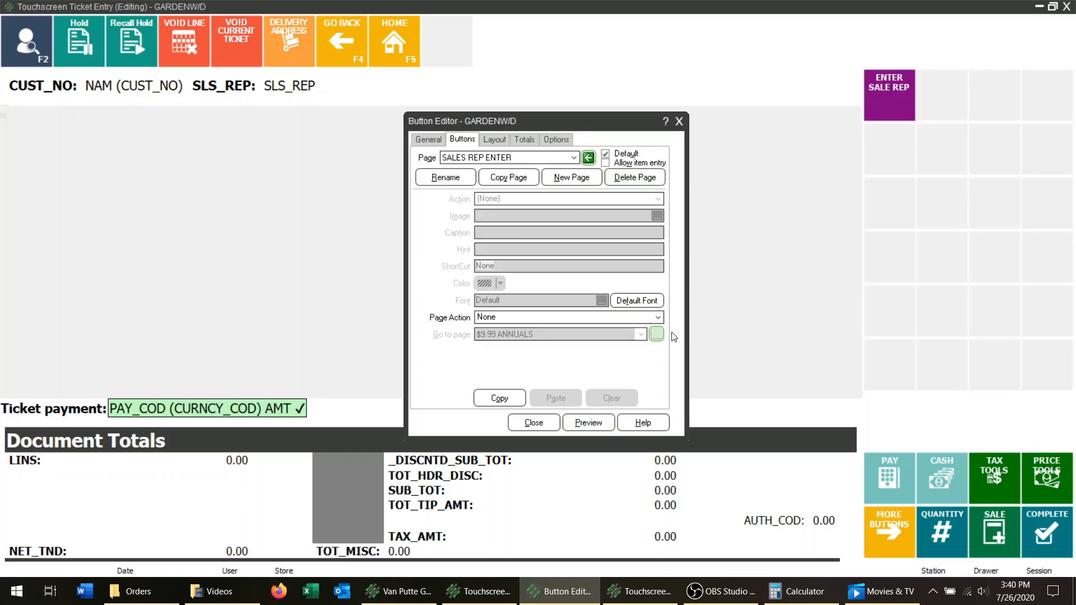
click(870, 85)
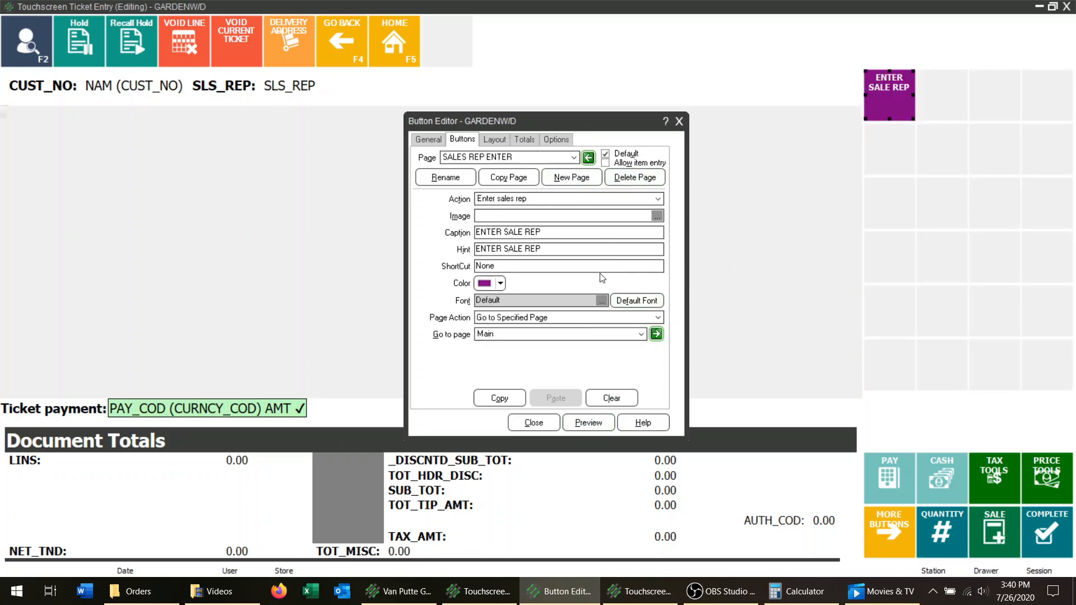
click(656, 335)
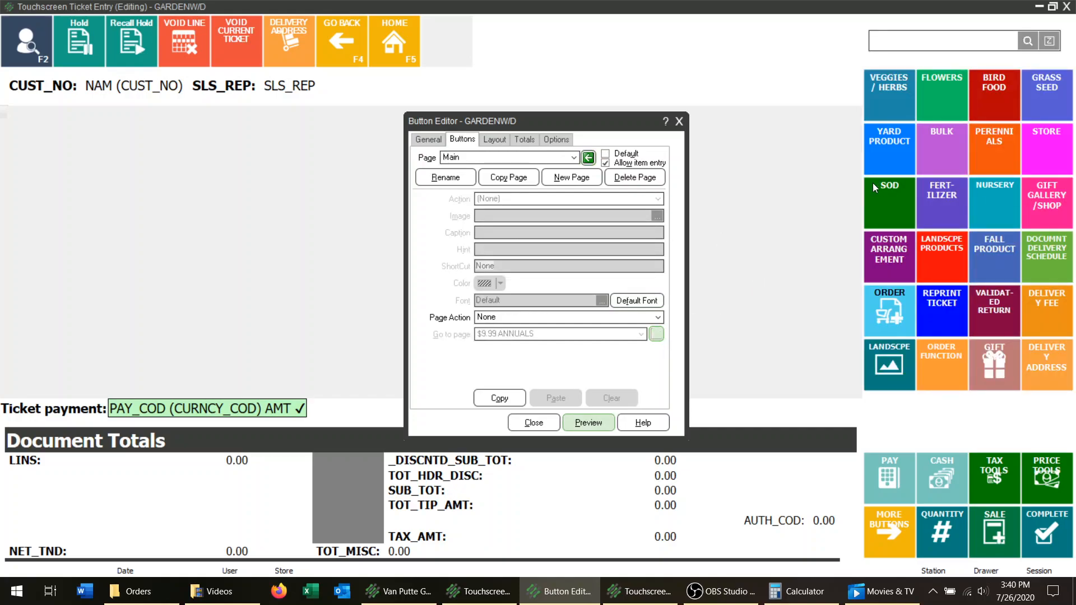
- Open the FALL PRODUCT page from its button on the Main page and show the HARDY MUM 9" POT button's settings
click(997, 251)
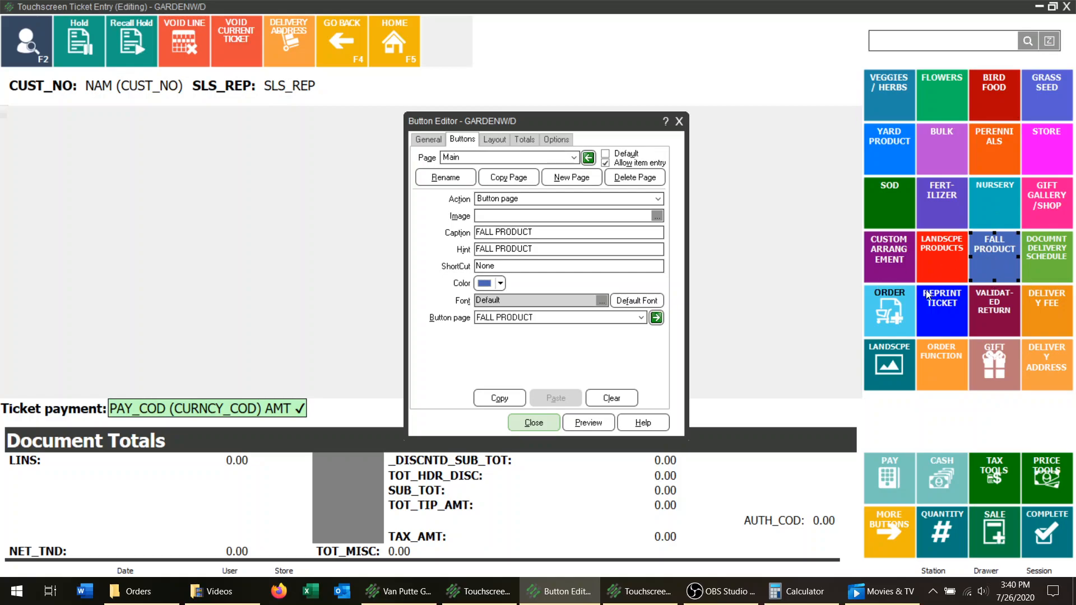
click(656, 317)
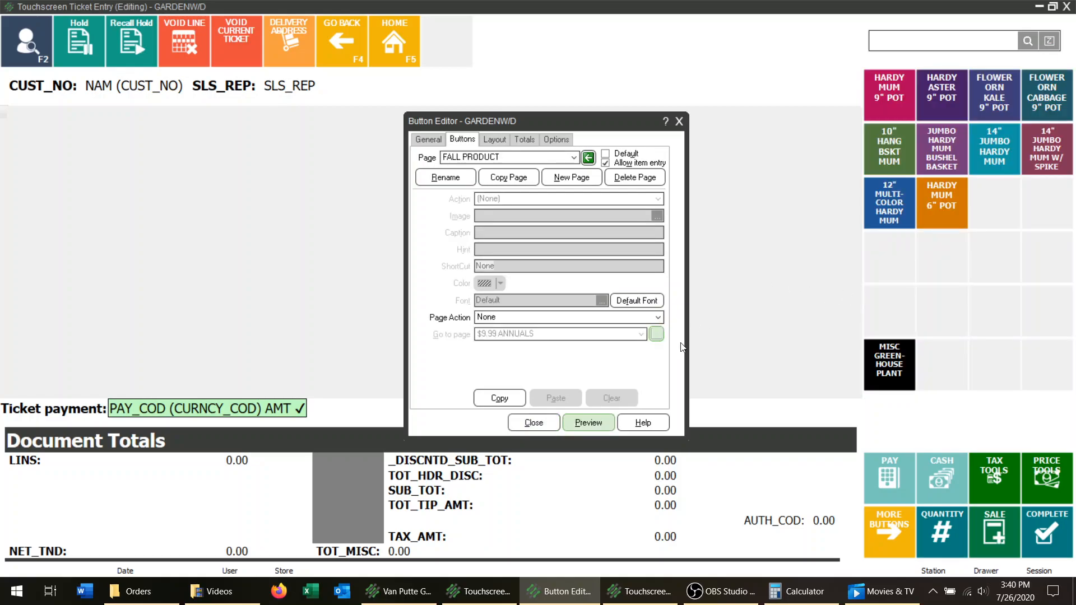
click(879, 92)
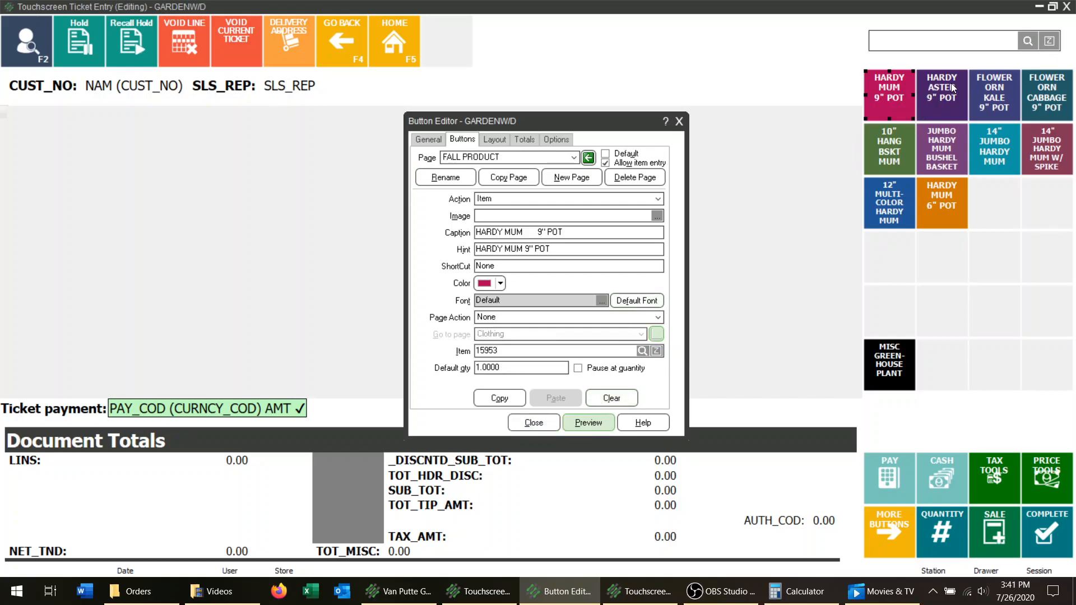
click(973, 112)
click(899, 102)
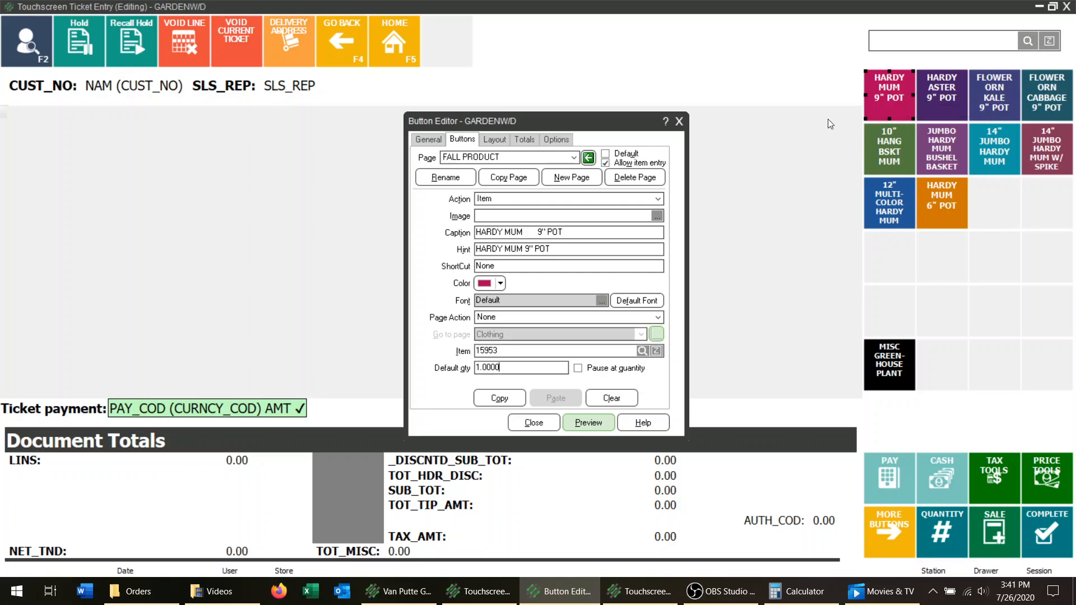
- Look up the item linked to the HARDY MUM 9" POT button and keep 9" HARDY MUM, item 15953
click(642, 351)
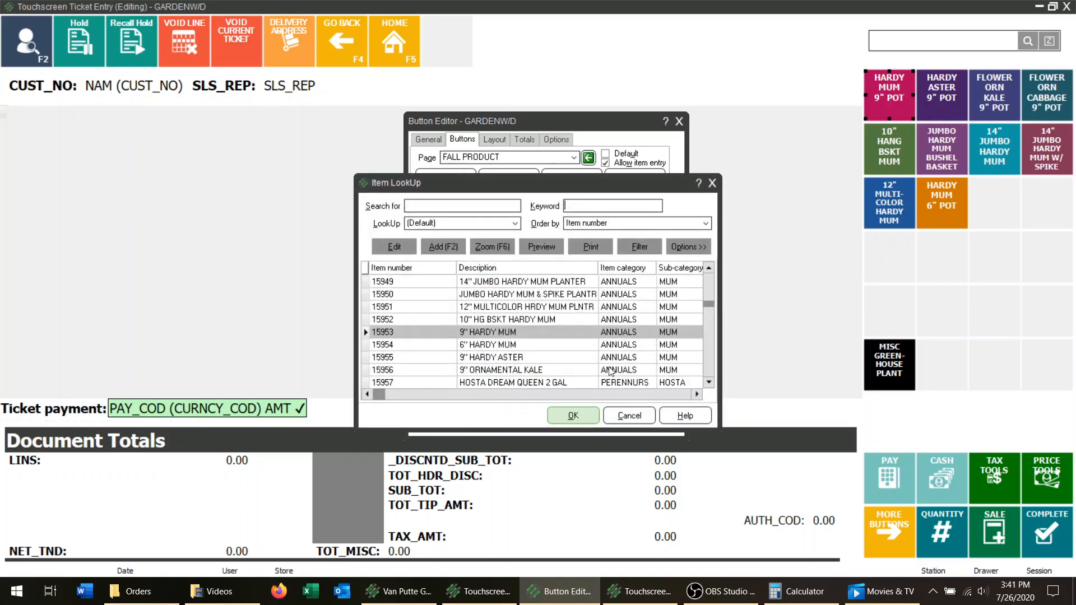
click(504, 346)
click(629, 415)
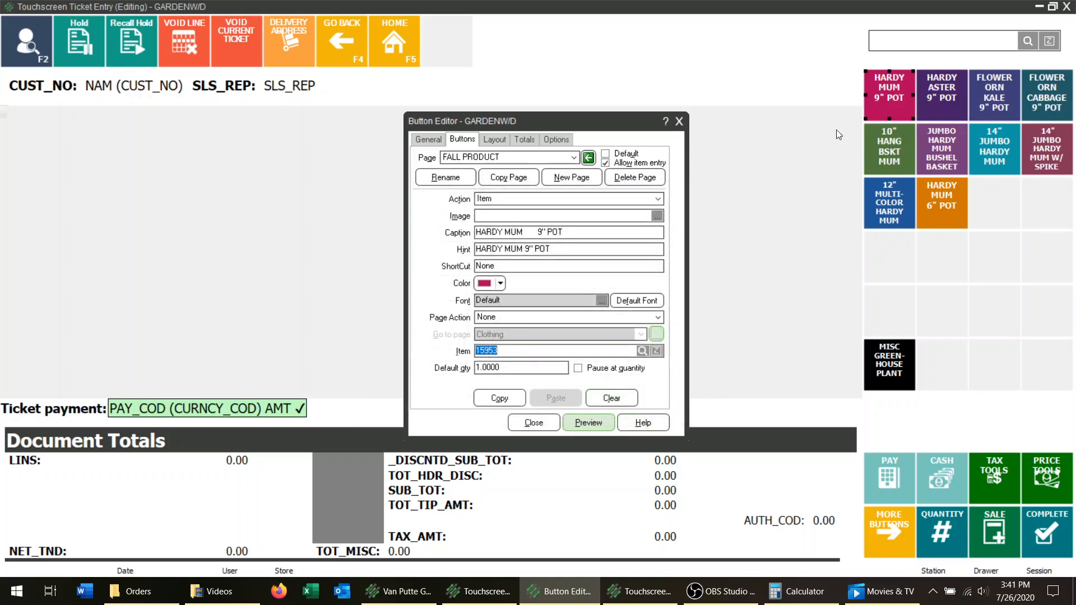
click(643, 350)
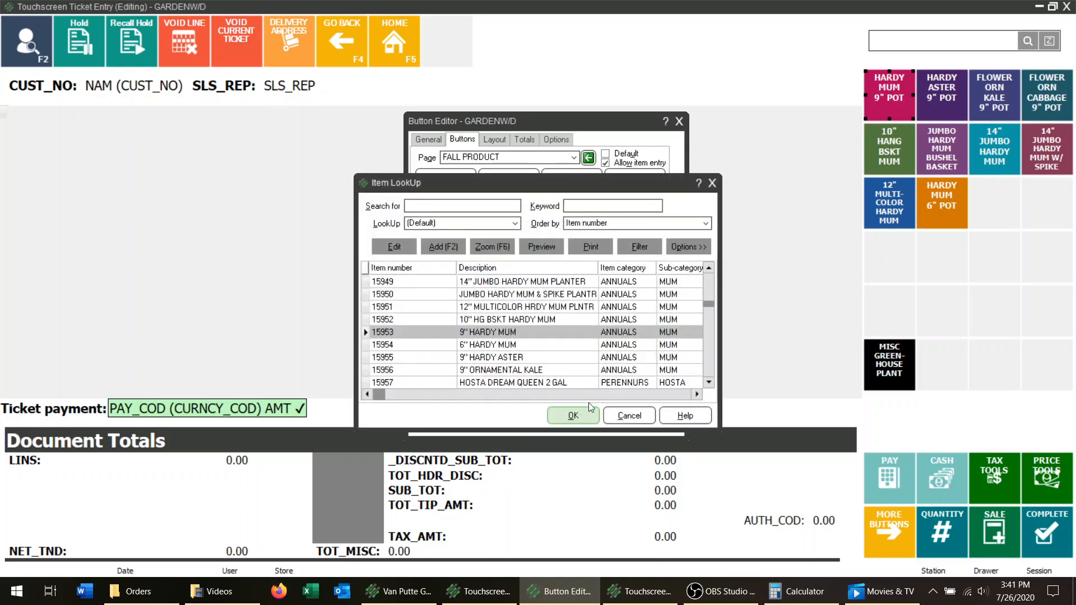
click(580, 418)
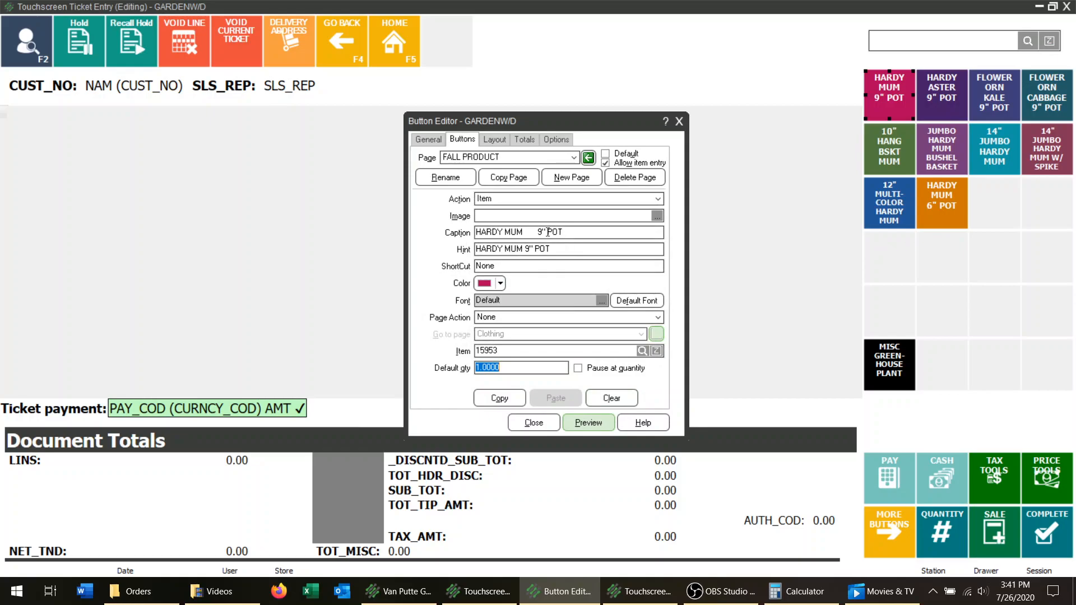
- Add $7.99 to the end of the HARDY MUM 9" POT caption and preview the button
click(570, 230)
text($7.99)
key(Tab)
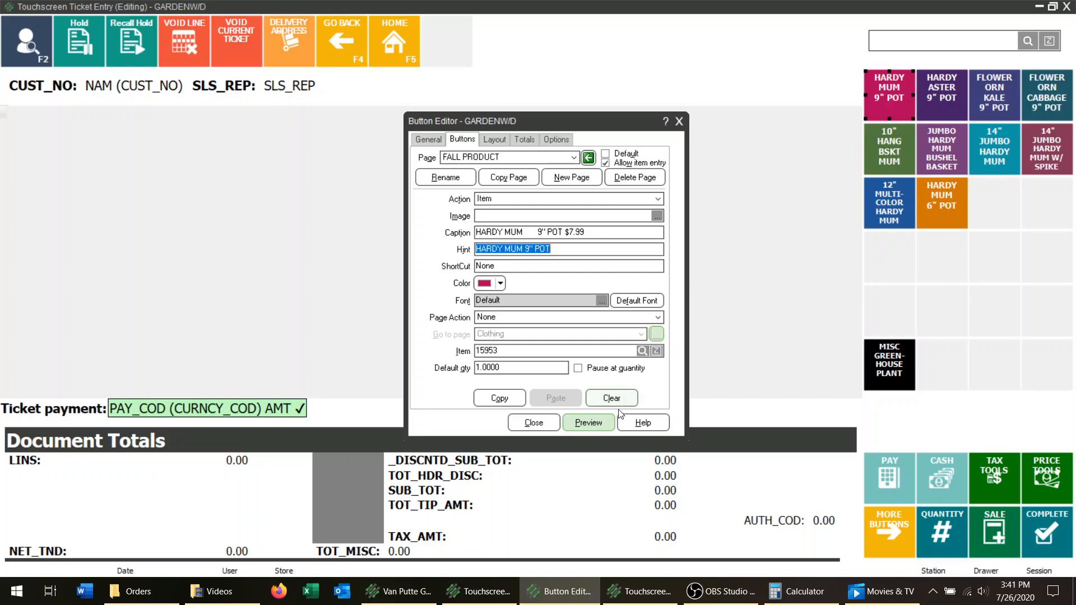
click(588, 423)
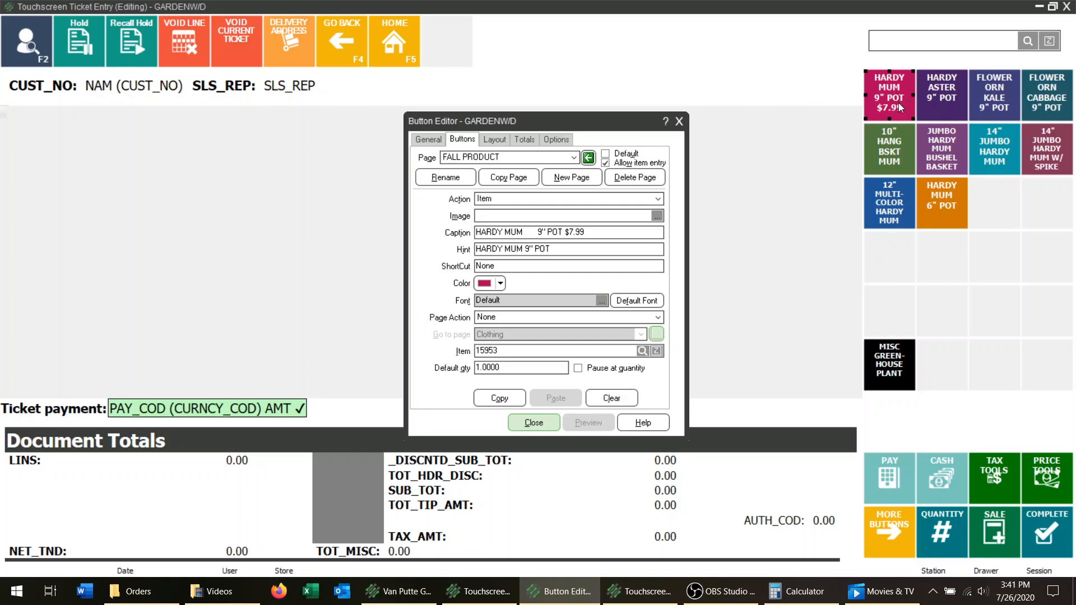
click(614, 231)
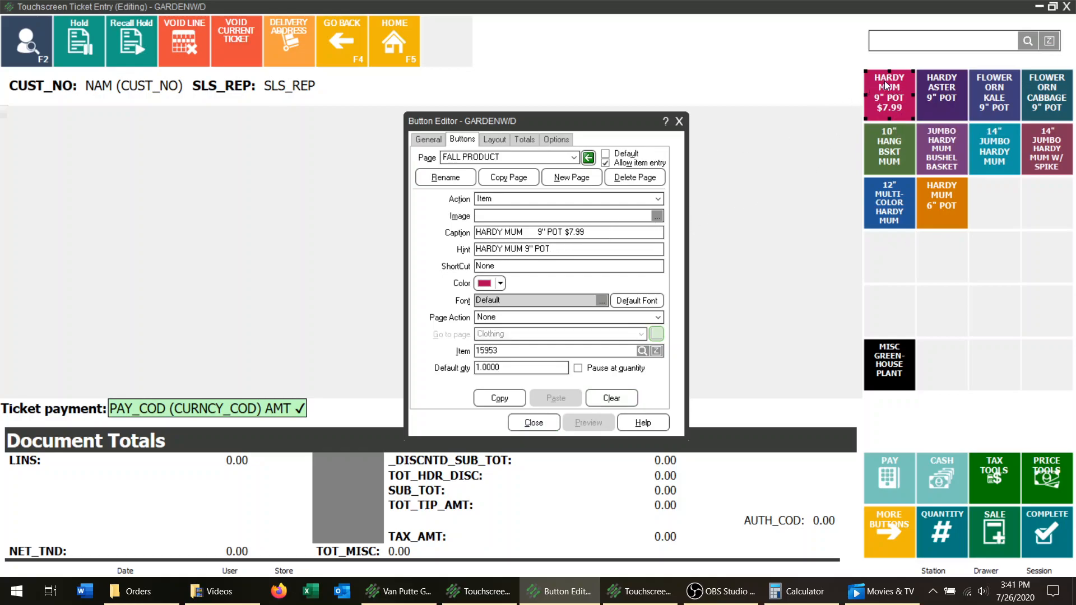
- Examine the HARDY MUM 9" POT button's hint and pause-at-quantity settings, plus the 10" HANG BSKT MUM and 12" MULTI-COLOR HARDY MUM buttons
click(556, 250)
drag(557, 250, 509, 250)
click(583, 252)
key(alt+q)
click(592, 372)
click(879, 152)
click(882, 213)
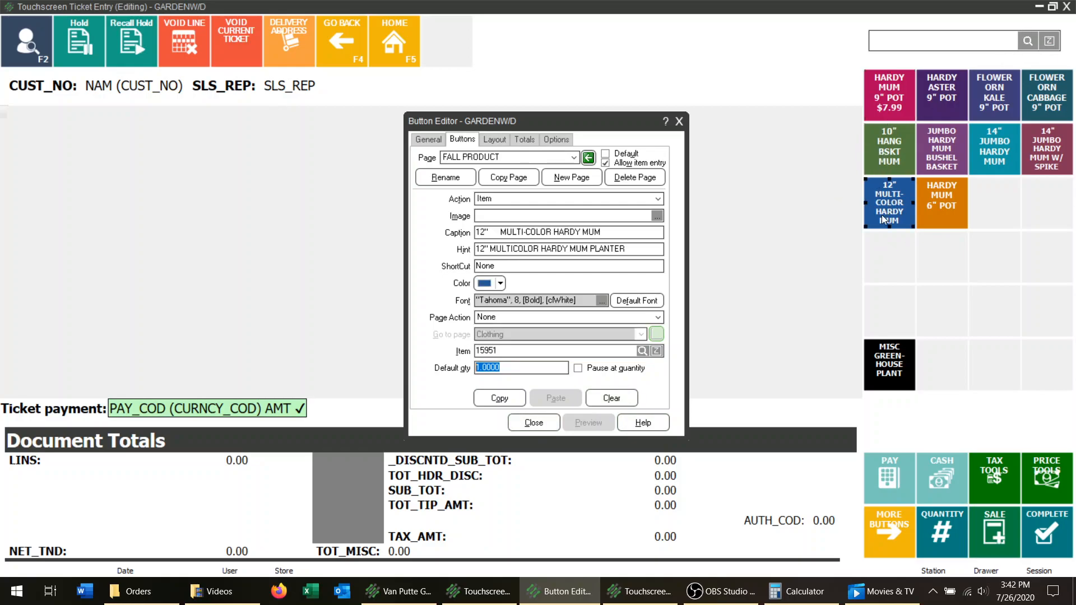
- Copy the HARDY MUM 6" POT button into the empty slot below 12" MULTI-COLOR HARDY MUM
click(895, 262)
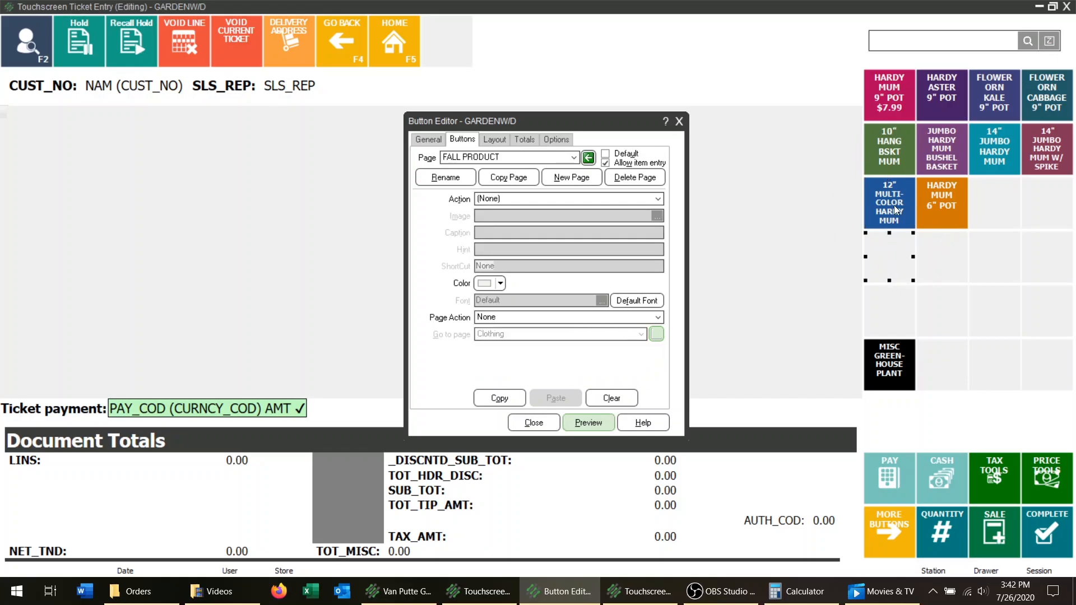
click(1000, 210)
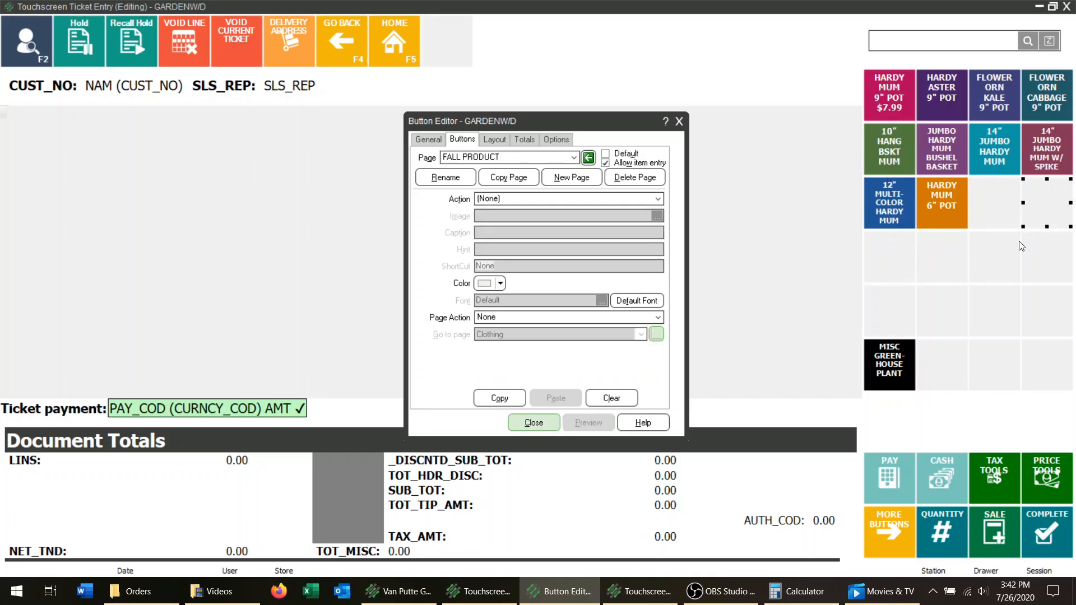
click(899, 250)
click(934, 201)
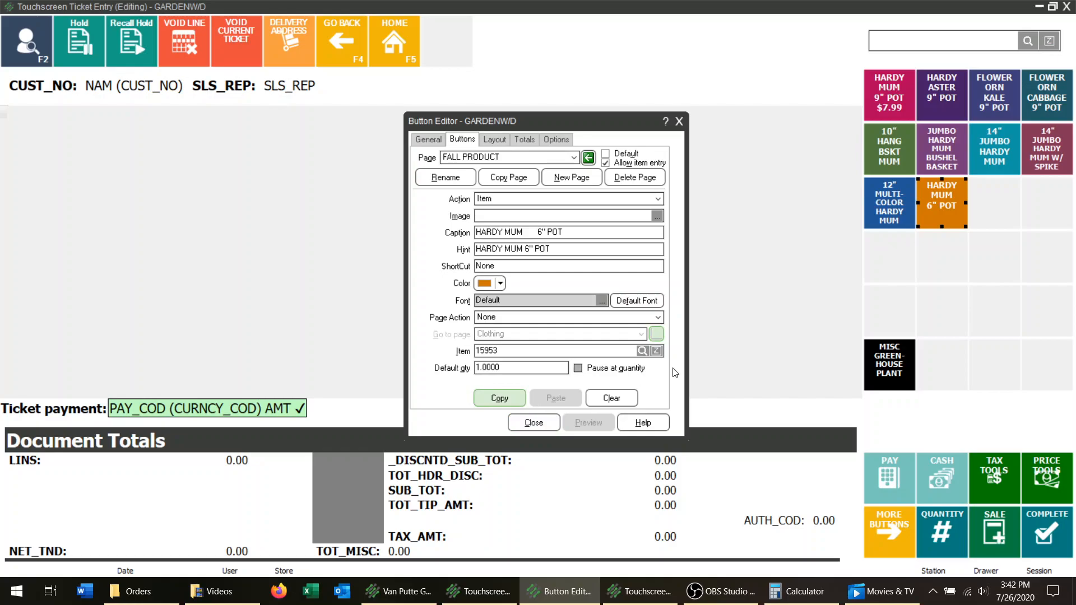
click(901, 252)
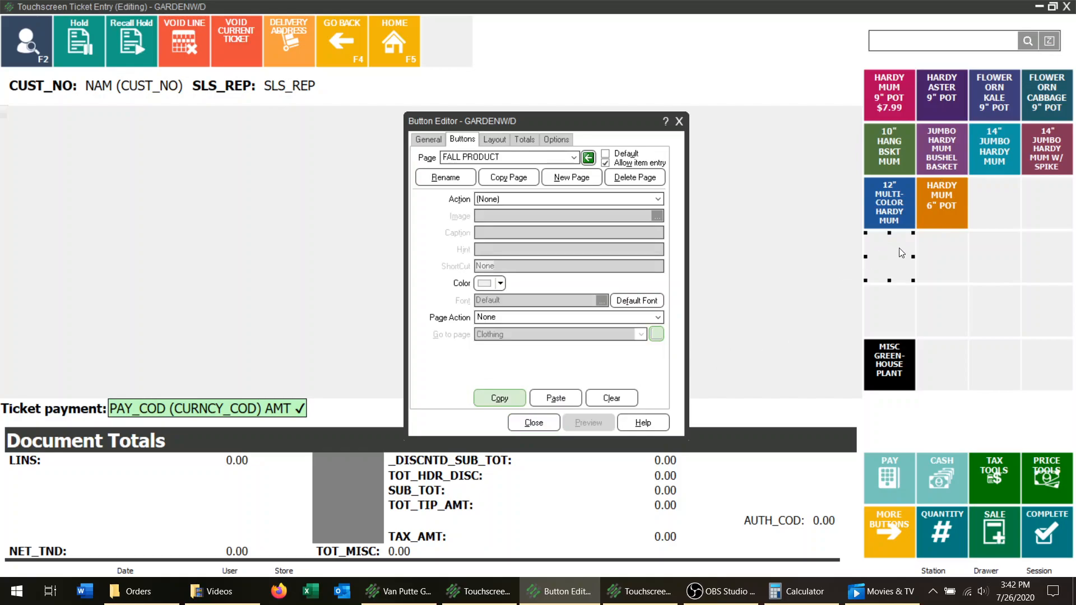
click(569, 401)
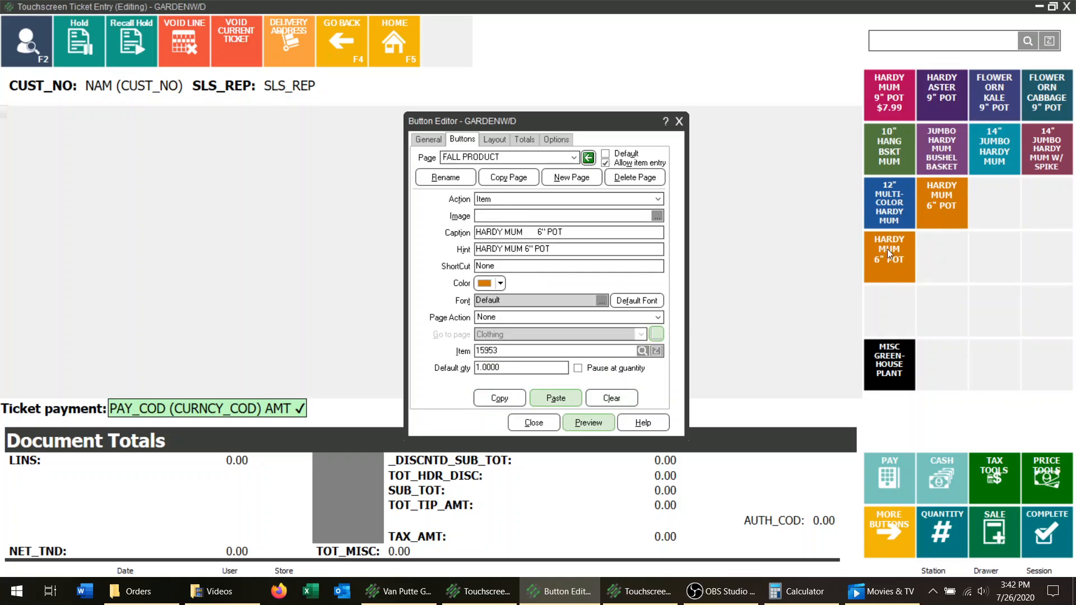
- Search the item lookup for the keyword pumpkin from the pasted HARDY MUM 6" POT button
click(882, 257)
click(642, 351)
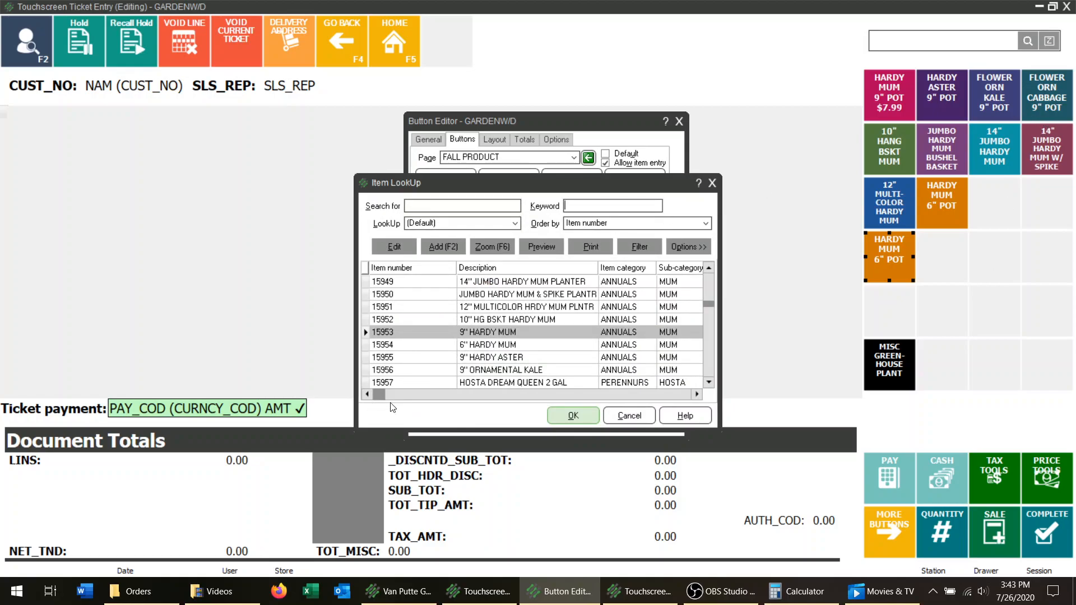
click(589, 205)
text(pumk)
key(Return)
click(578, 206)
text(p)
key(Return)
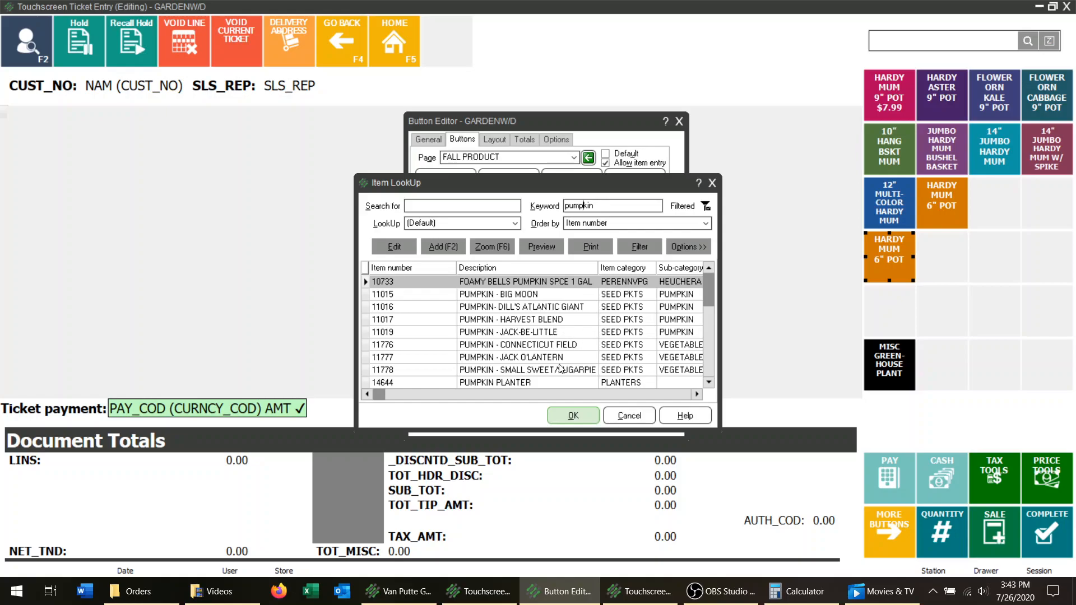
- Assign the PUMPKIN PLANTER item, number 14644, to the pasted button
click(540, 374)
scroll(539, 374, down, 2)
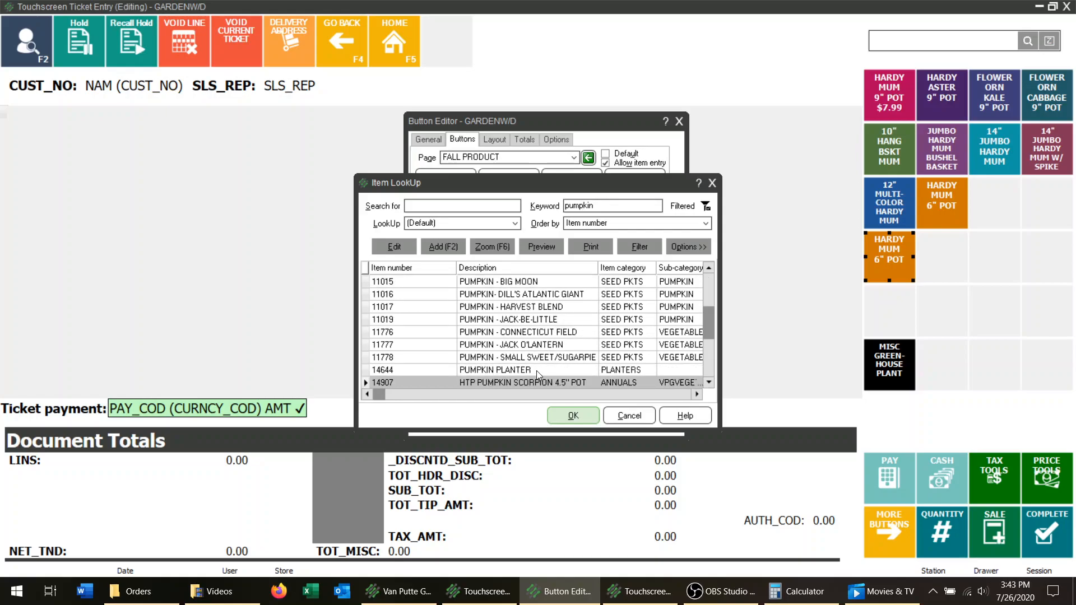
click(536, 371)
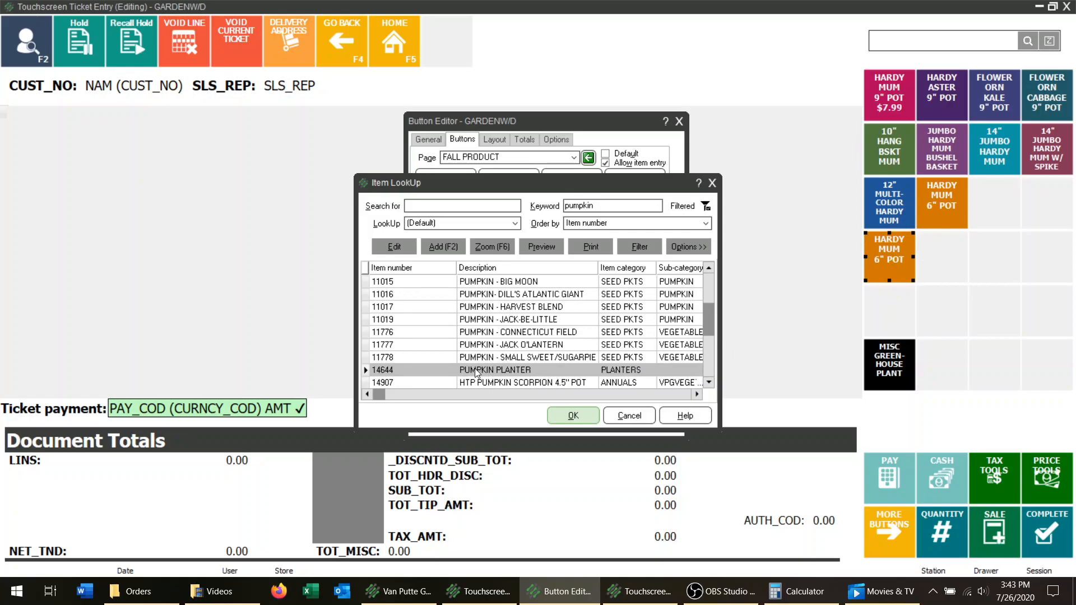
scroll(476, 374, down, 1)
scroll(476, 372, up, 1)
click(573, 415)
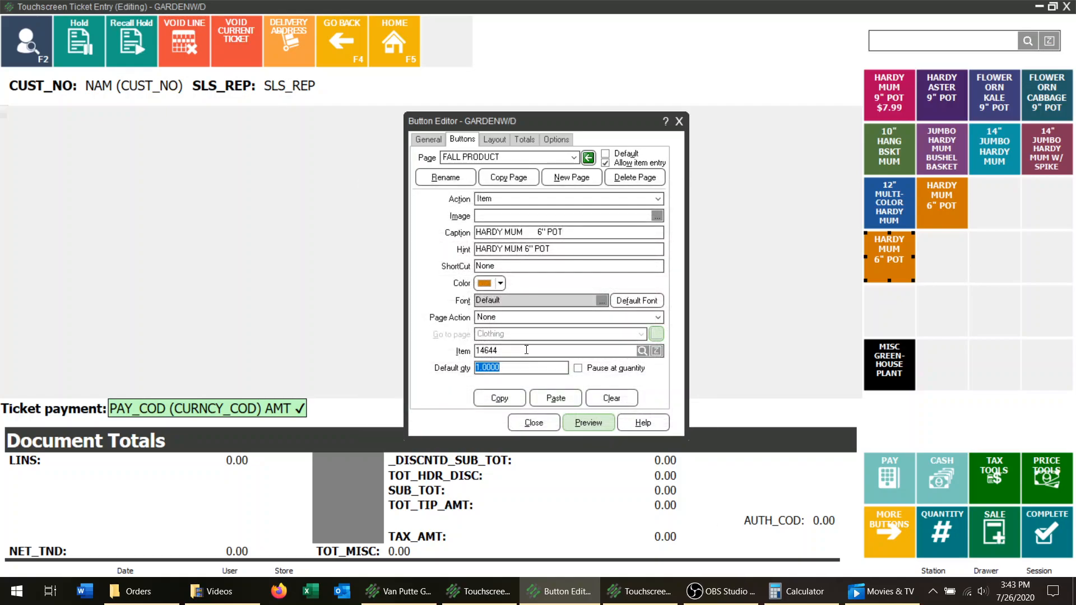
- Replace the pasted button's caption with PUMPKIN PLANTER in capital letters
drag(577, 229, 314, 265)
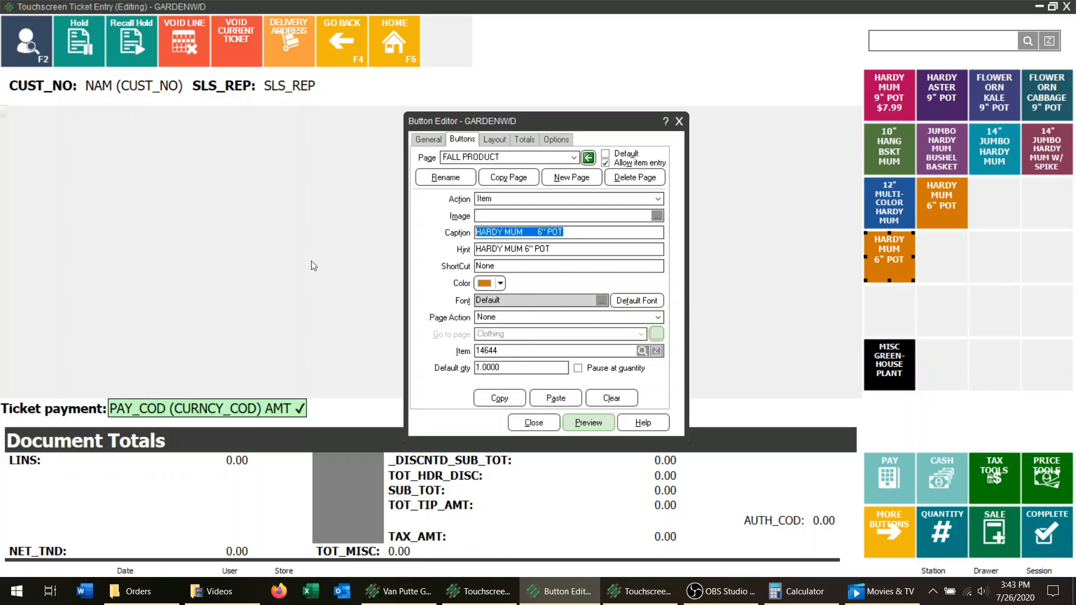
text(pumpkin)
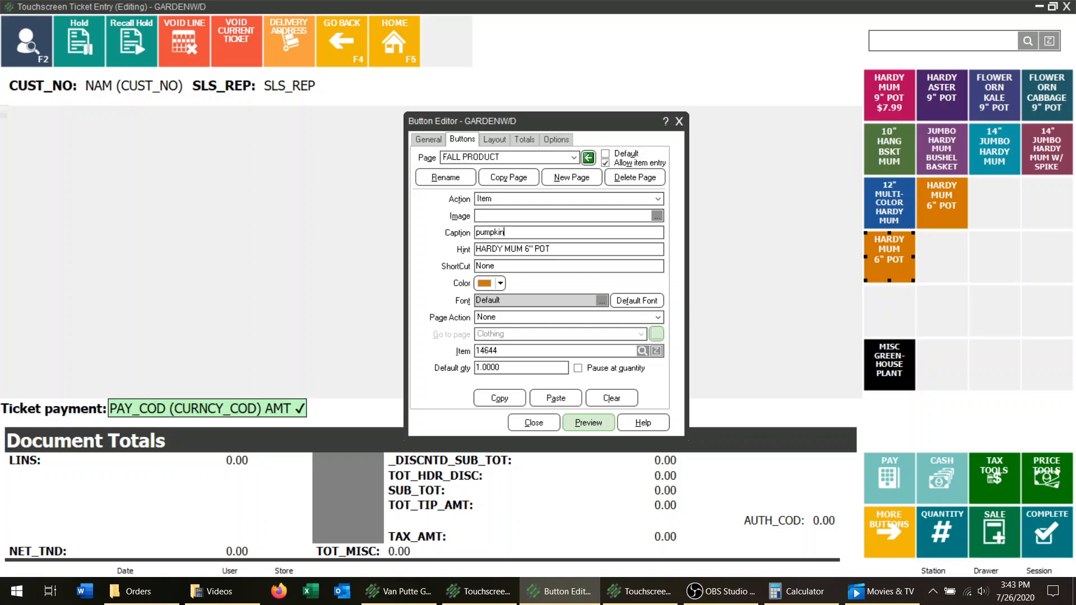
key(BackSpace)
key(BackSpace)
key(BackSpace)
key(BackSpace)
key(BackSpace)
key(BackSpace)
key(BackSpace)
text(PL)
text(UMPKIN)
text( P;L)
text(LANTER)
key(Tab)
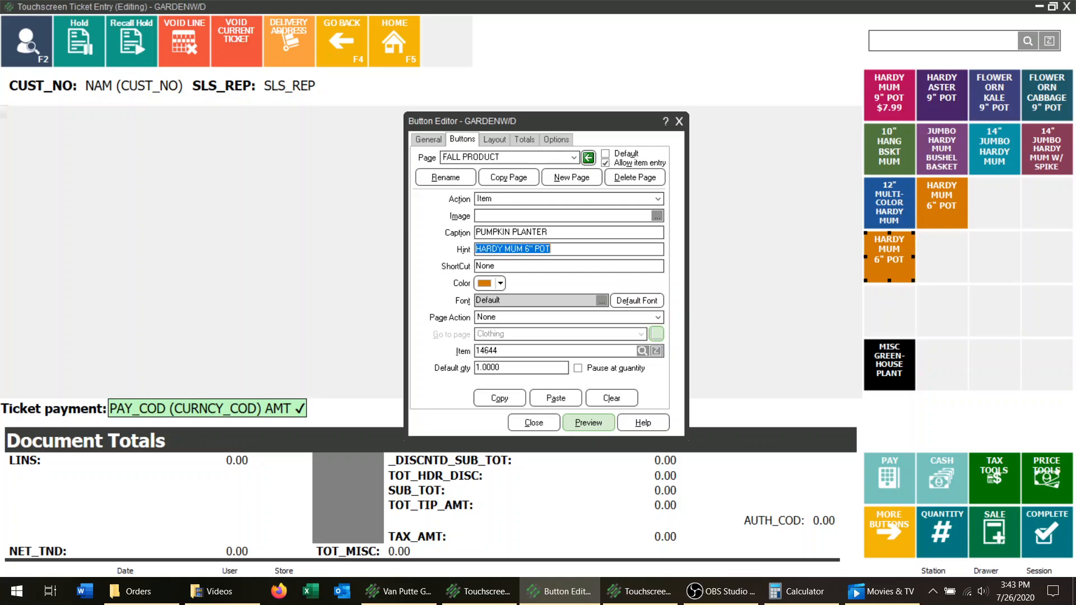
- Copy the PUMPKIN PLANTER caption into the button's hint and preview the updated button
key(shift+Tab)
key(ctrl+c)
key(Tab)
key(ctrl+v)
key(Tab)
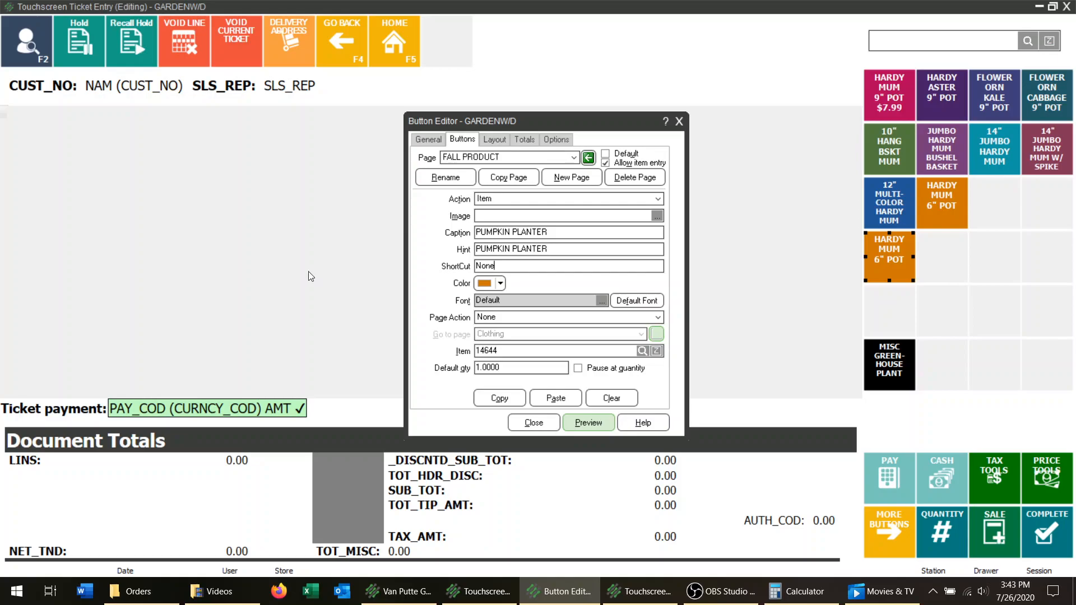
key(Tab)
click(556, 398)
click(588, 423)
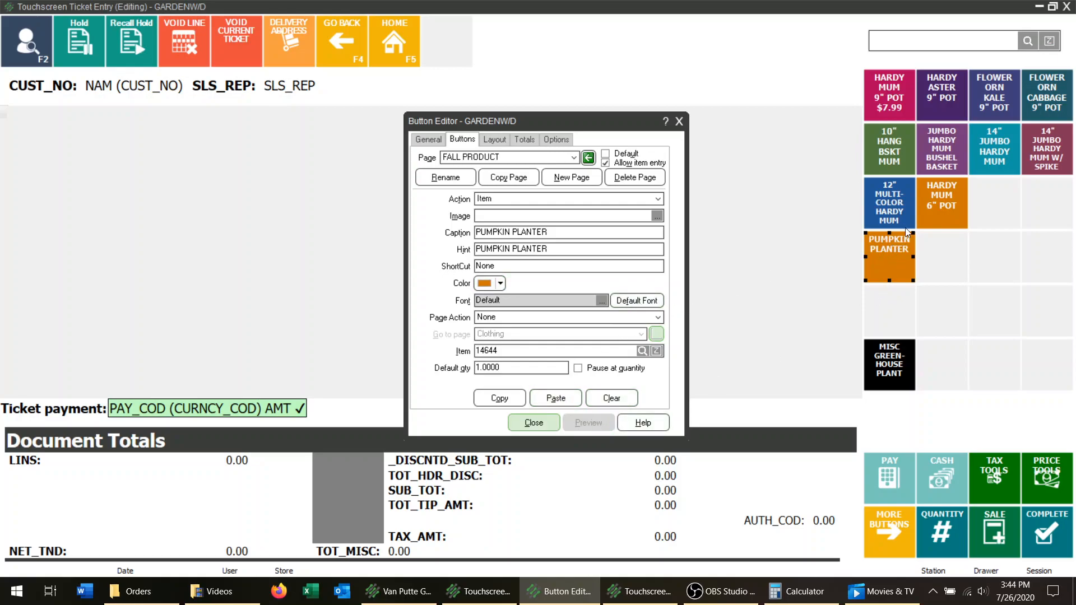
- Change the pasted button's caption to PUMPKINS PLANTERS and preview how it wraps on the button
click(511, 233)
text(S)
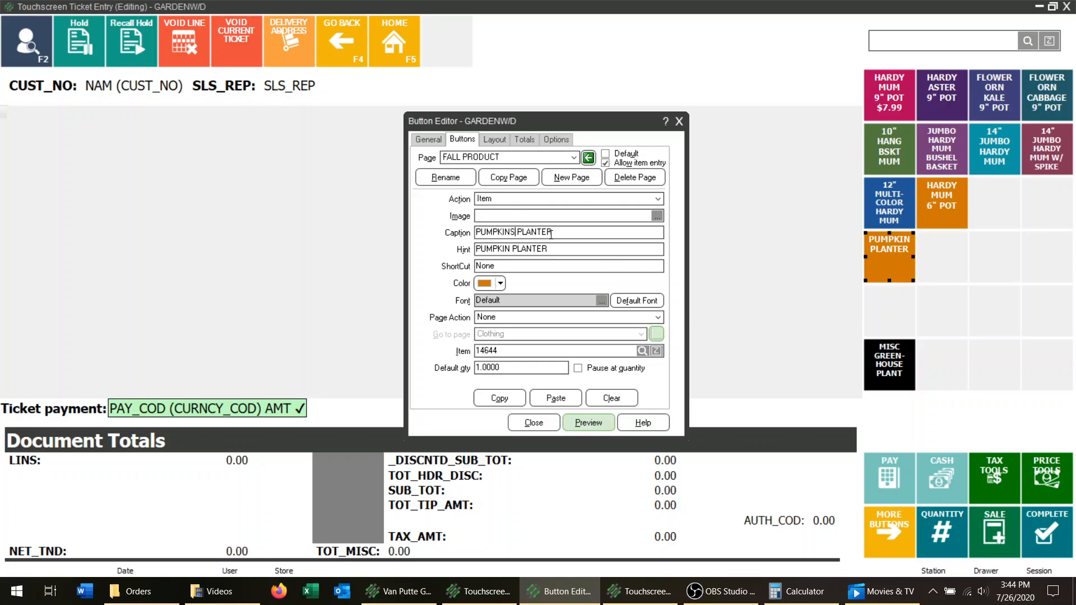
click(602, 424)
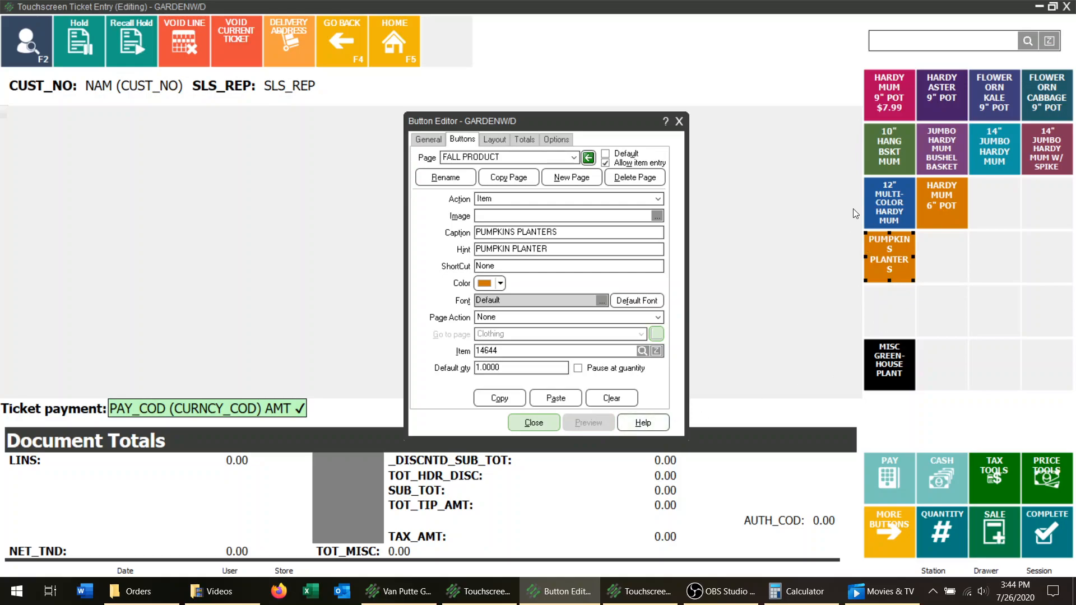
click(559, 233)
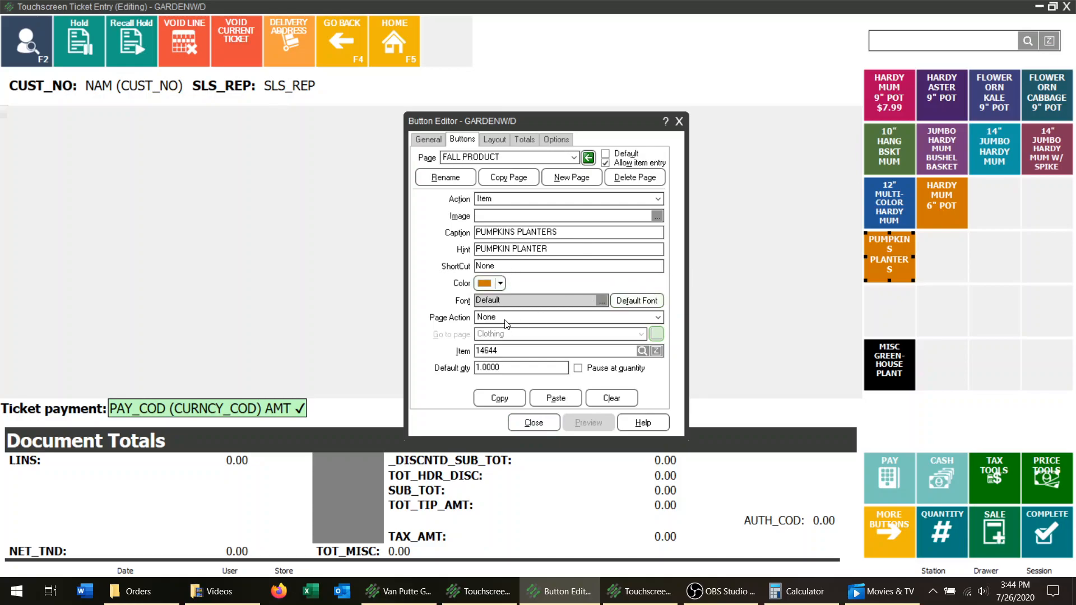
- Apply a custom font to the PUMPKINS PLANTERS button: Tahoma, Bold, size 8, in white
click(598, 299)
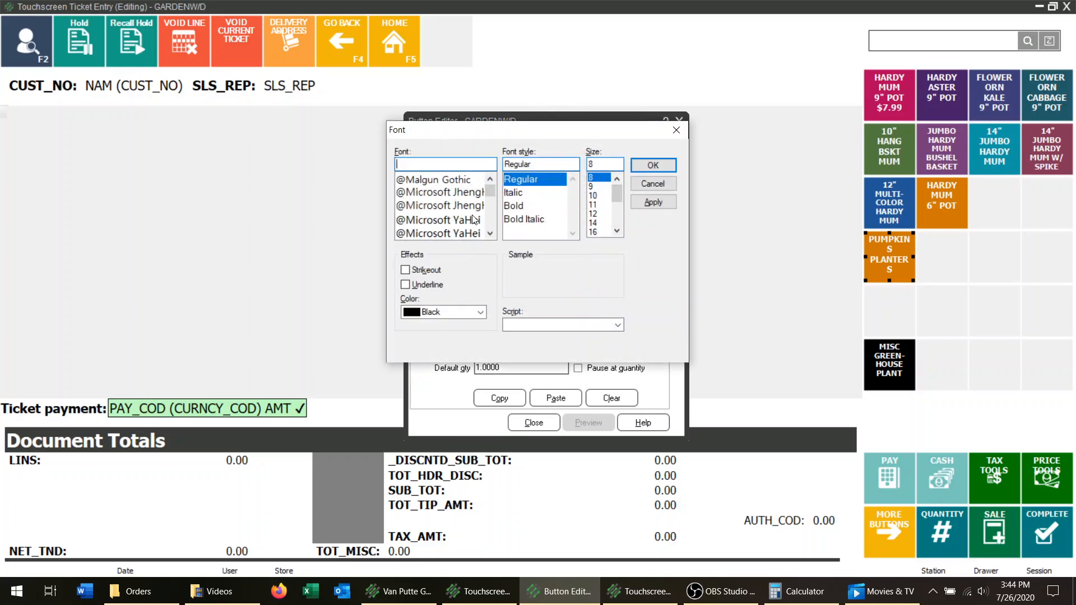
text(TAH)
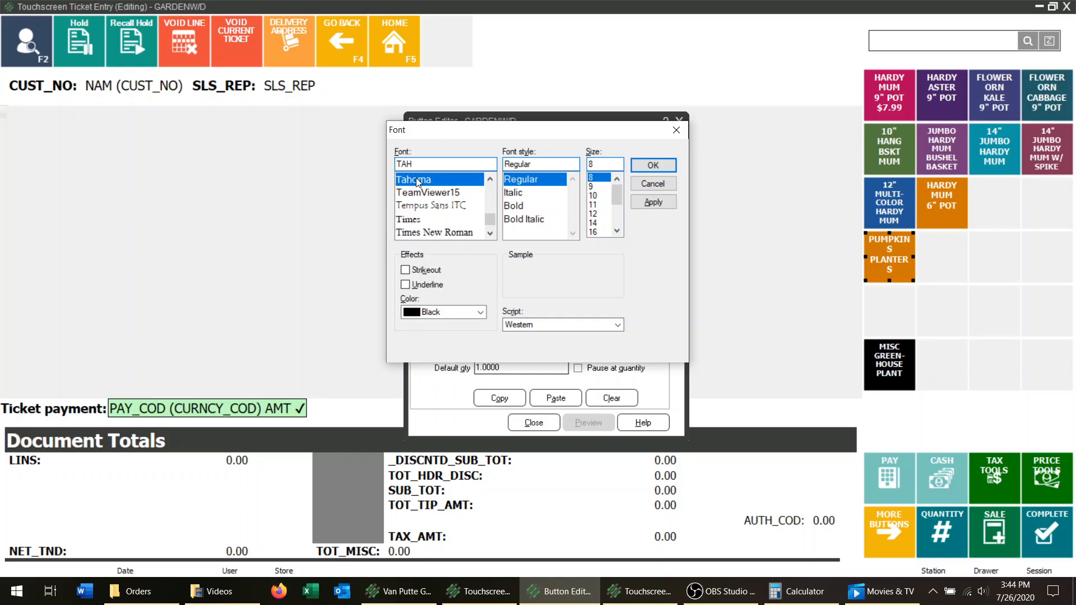
click(416, 180)
click(533, 193)
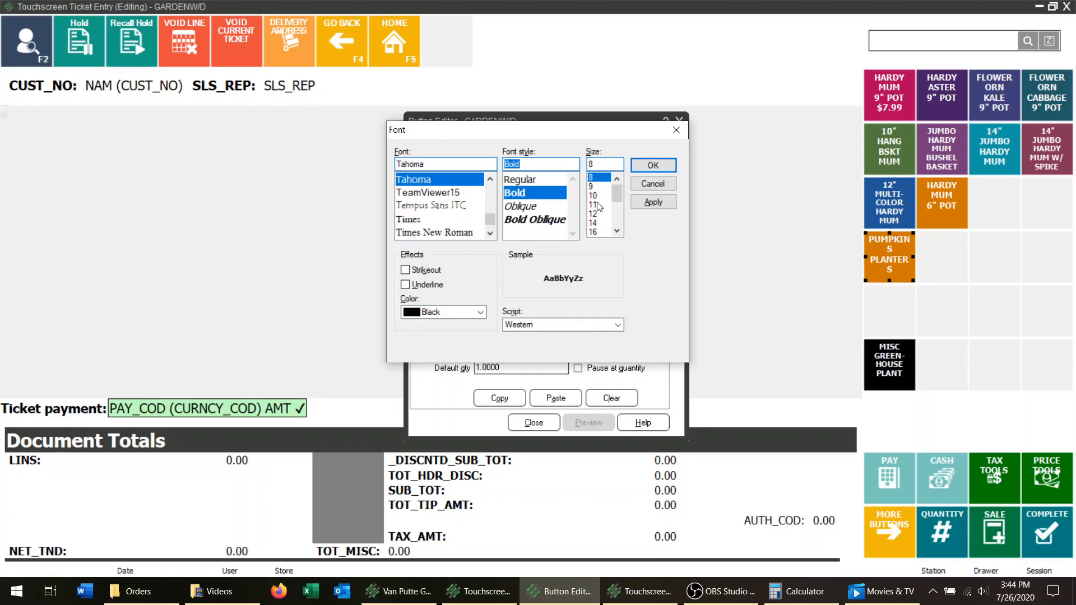
click(479, 312)
click(430, 462)
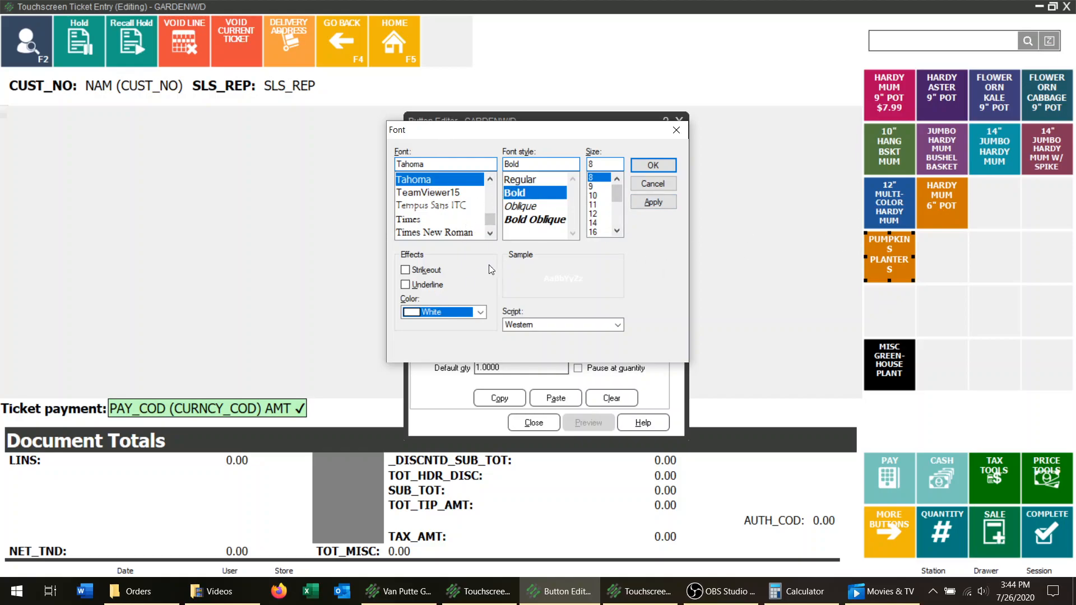
click(602, 178)
click(652, 202)
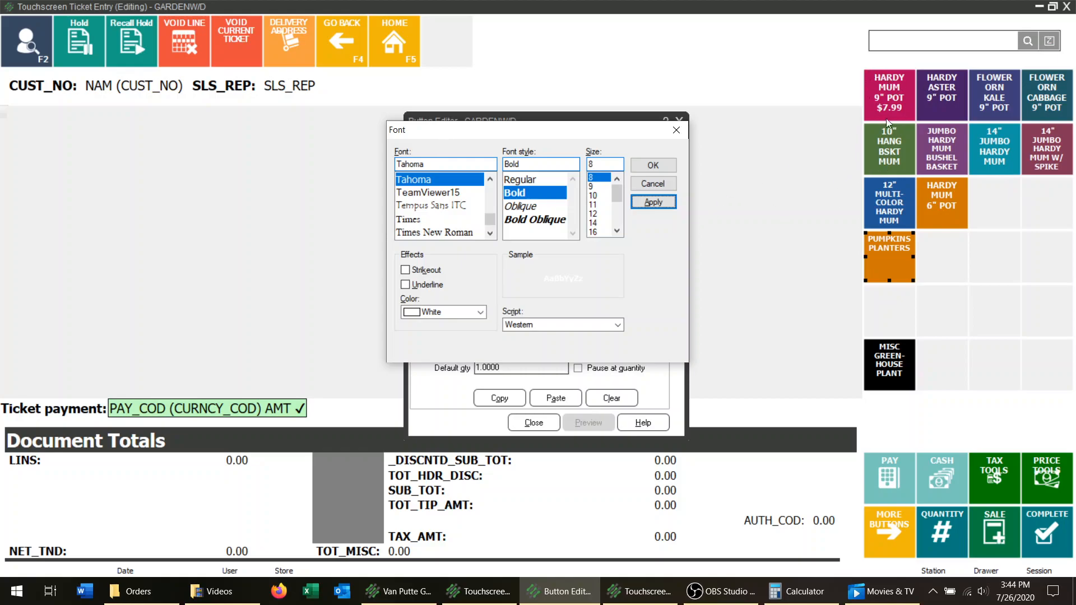
click(664, 167)
click(887, 255)
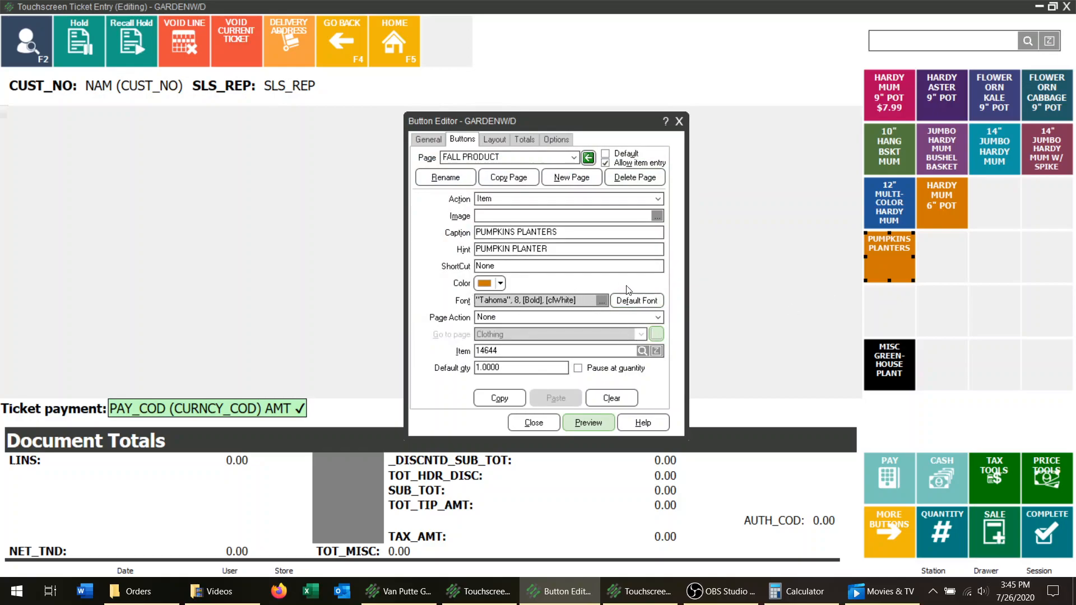
- Reset the button to the default font, restore its caption to PUMPKIN PLANTER and preview the button
click(644, 301)
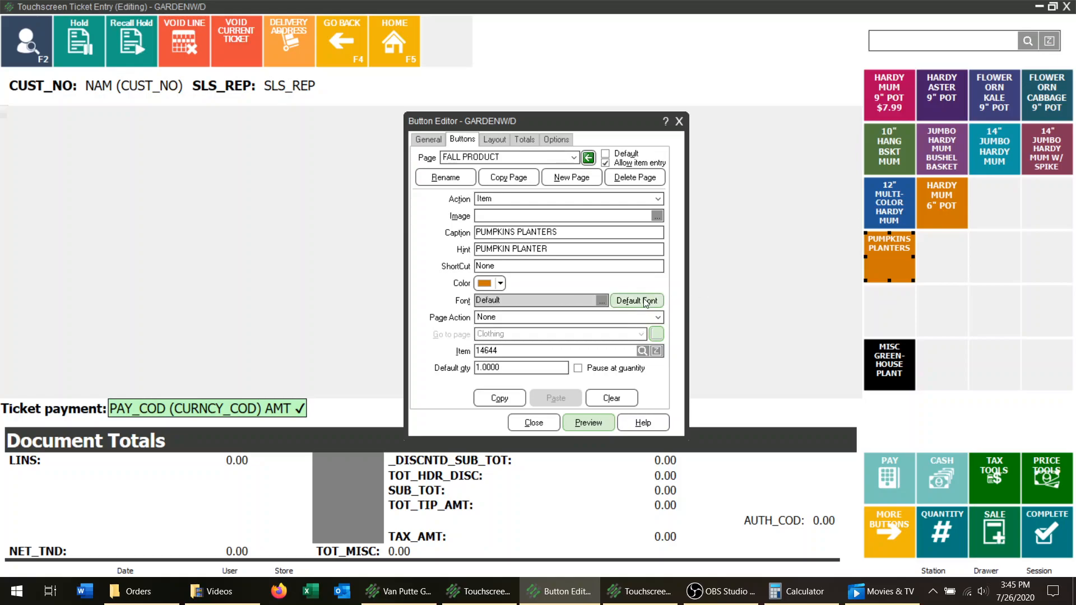
click(596, 422)
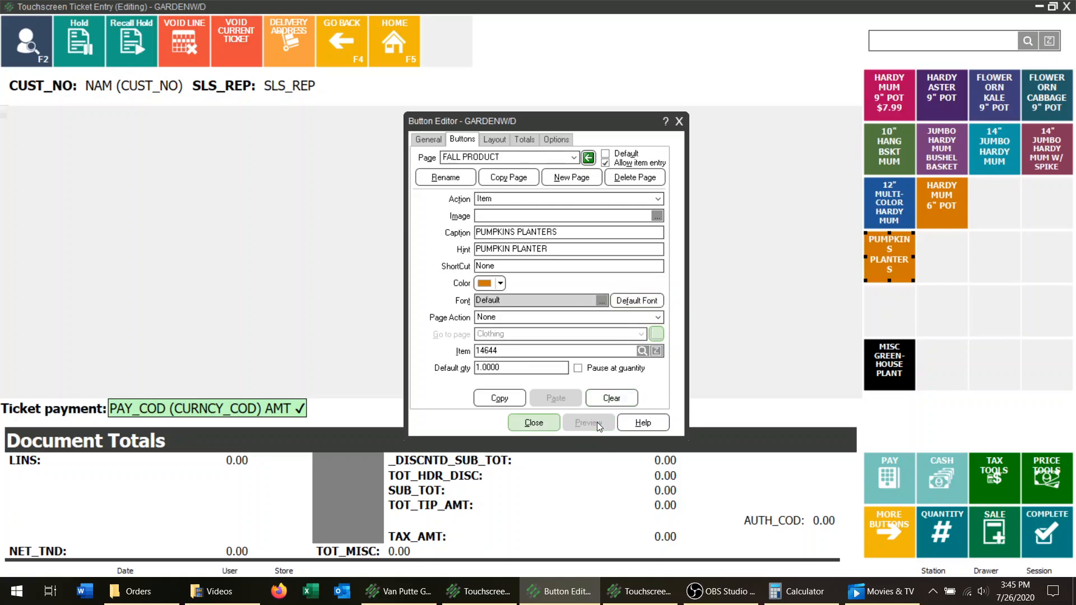
click(603, 229)
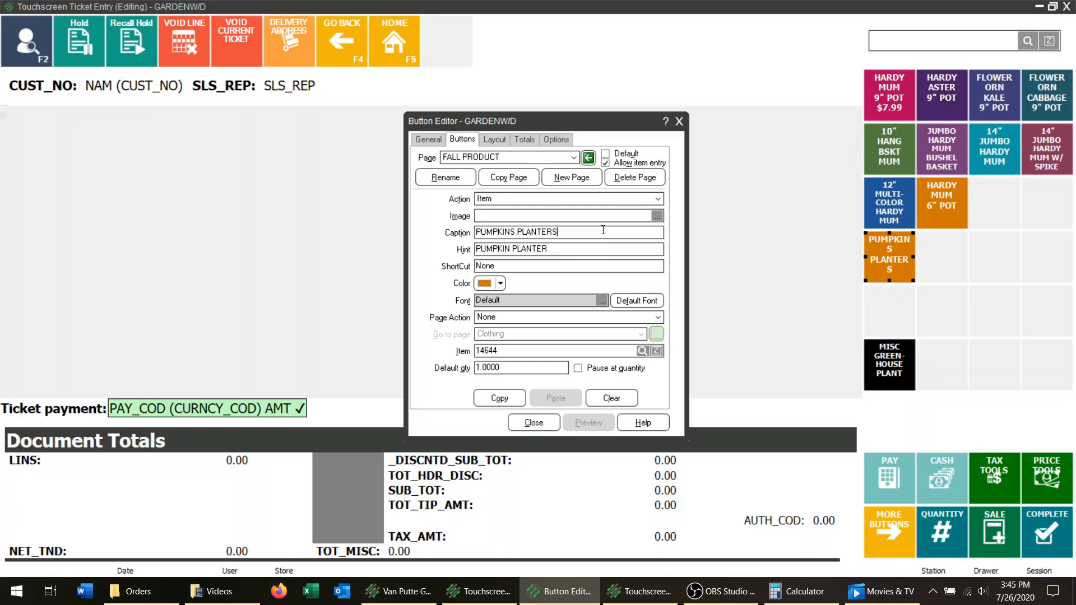
key(BackSpace)
click(518, 232)
key(BackSpace)
key(Tab)
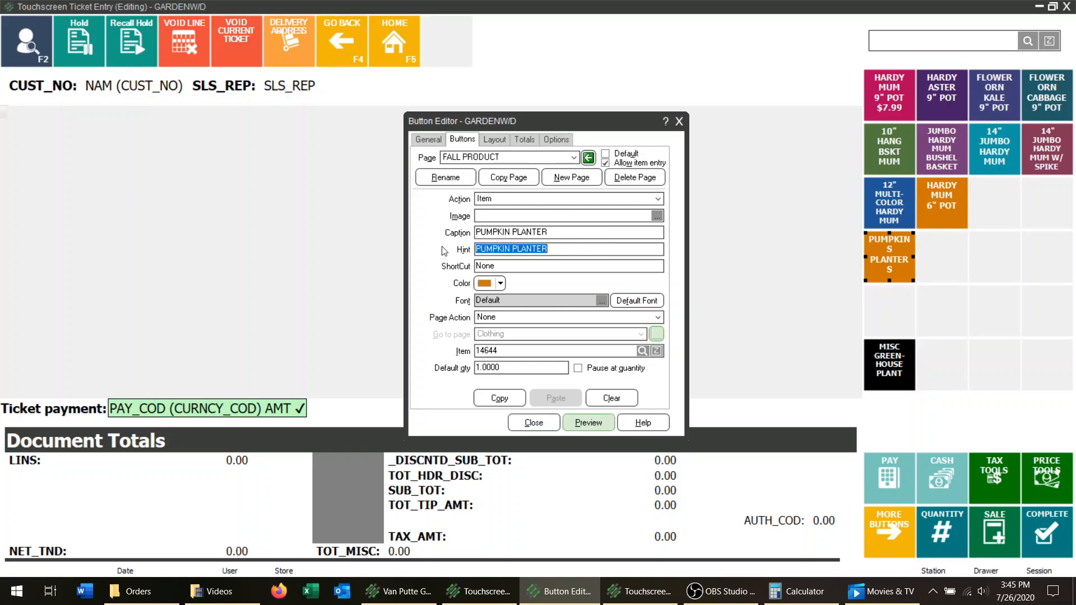
click(577, 422)
- Recolor the PUMPKIN PLANTER button with the light blue palette swatch and preview it
click(486, 284)
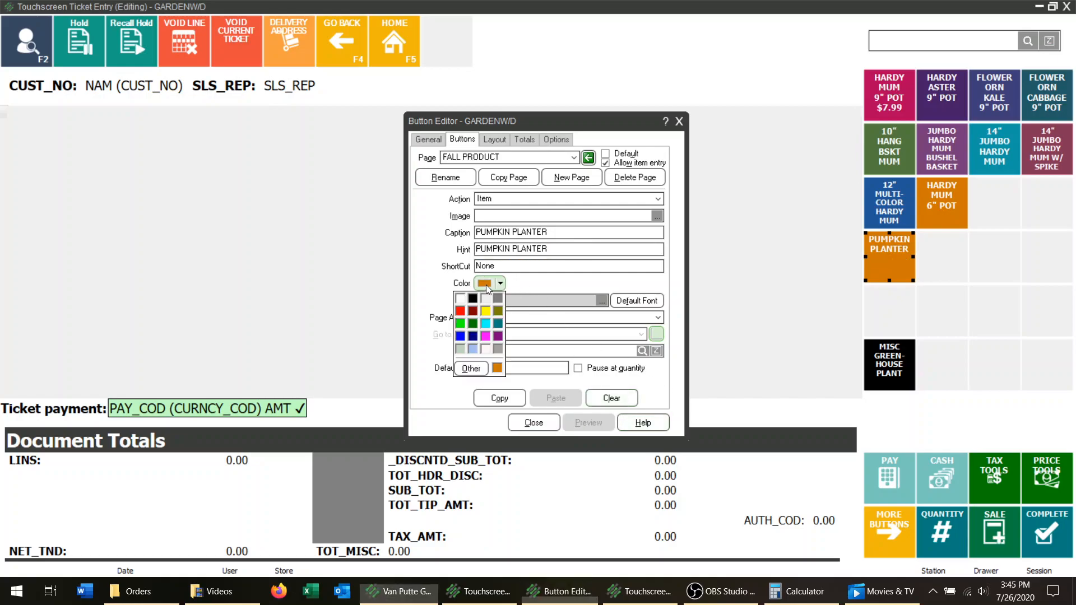
click(475, 348)
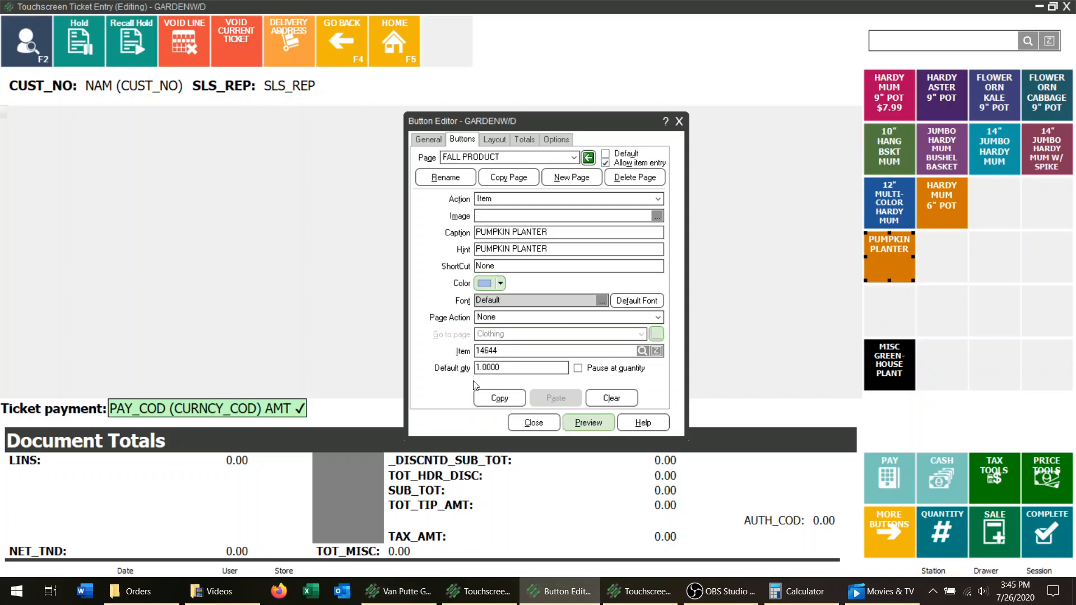
click(588, 422)
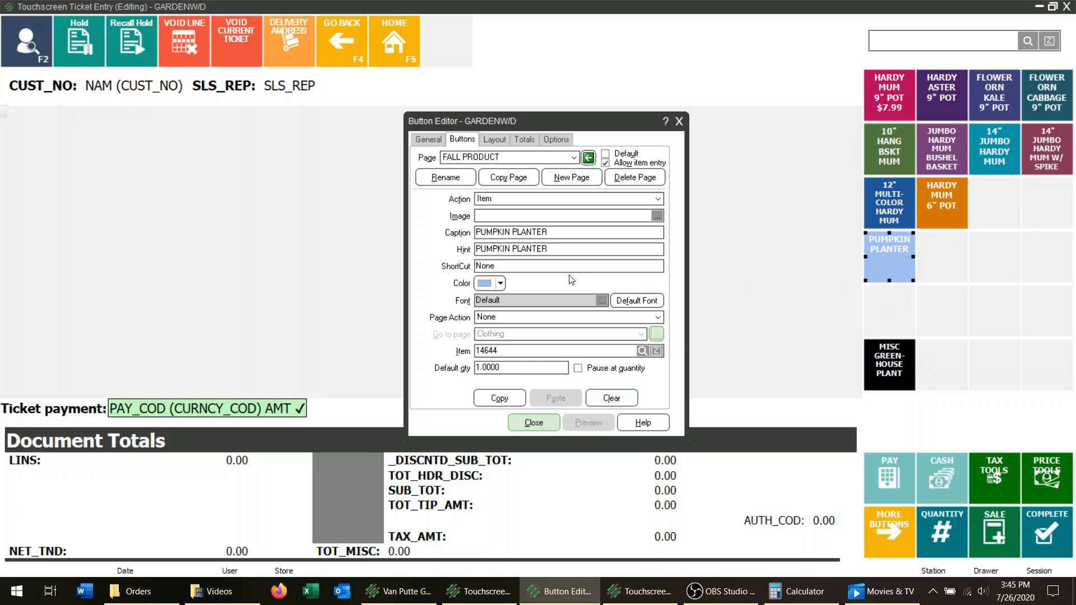
- Give the PUMPKIN PLANTER button a custom green color with red 55, green 196 and blue 58
click(500, 283)
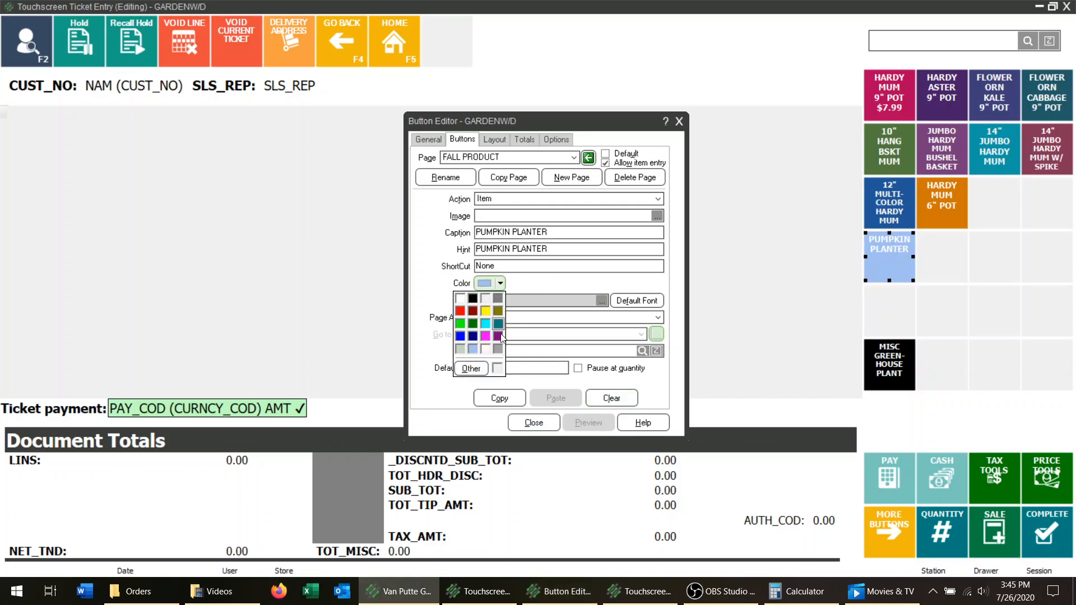
click(471, 368)
click(583, 207)
click(683, 217)
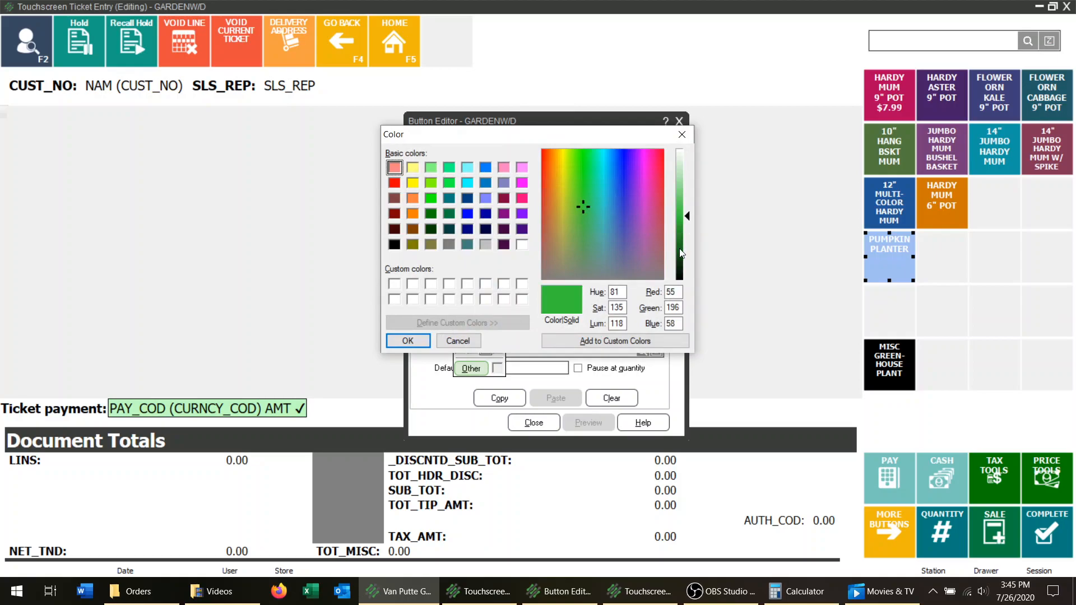
click(414, 344)
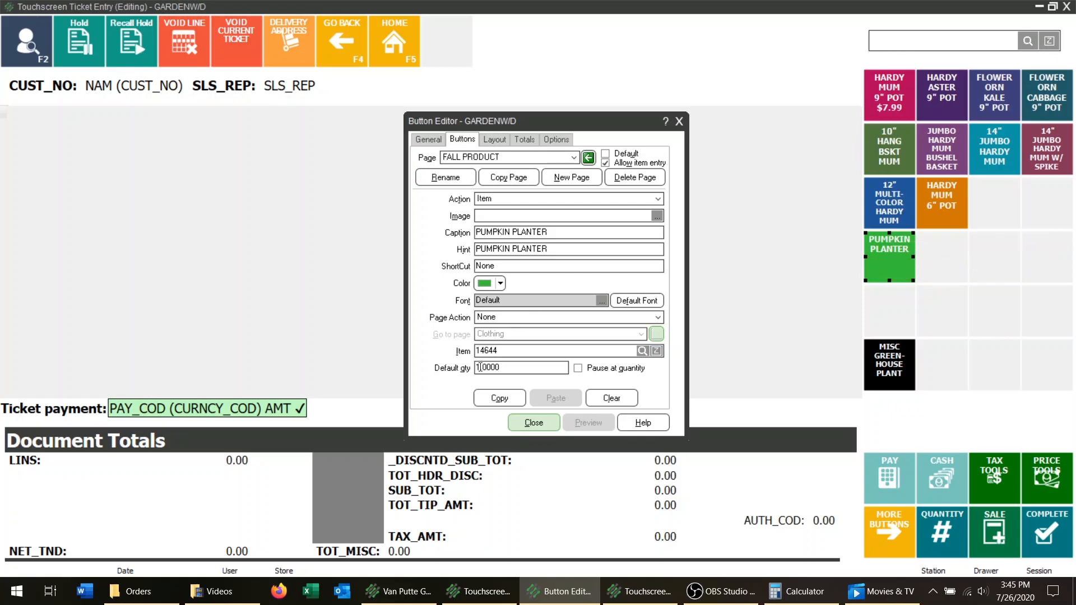
- Close the button editor and save the changes to the GARDENW/D touchscreen code
click(535, 423)
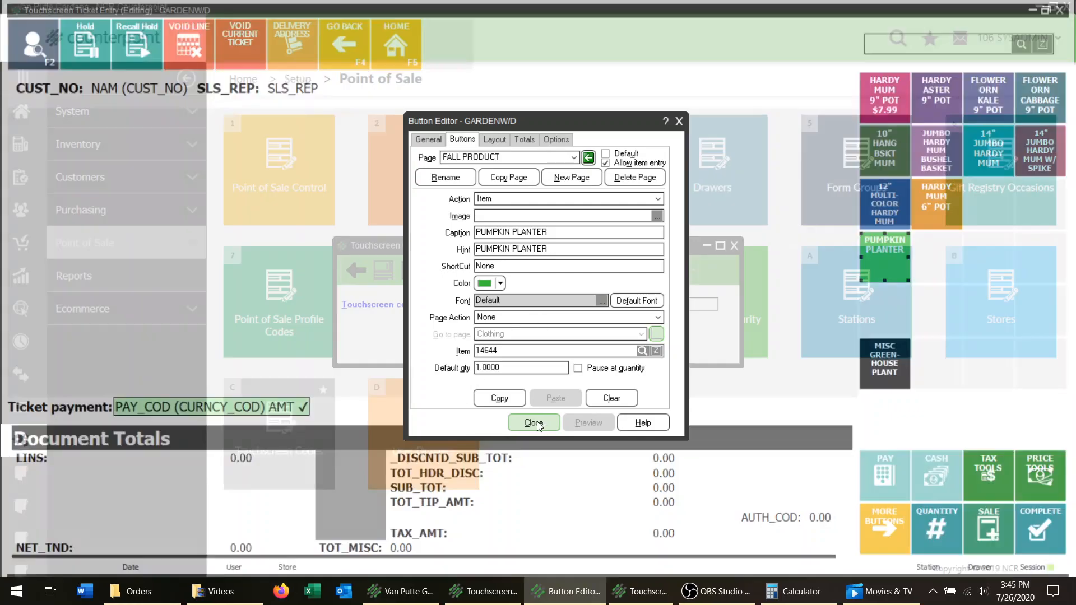
click(400, 274)
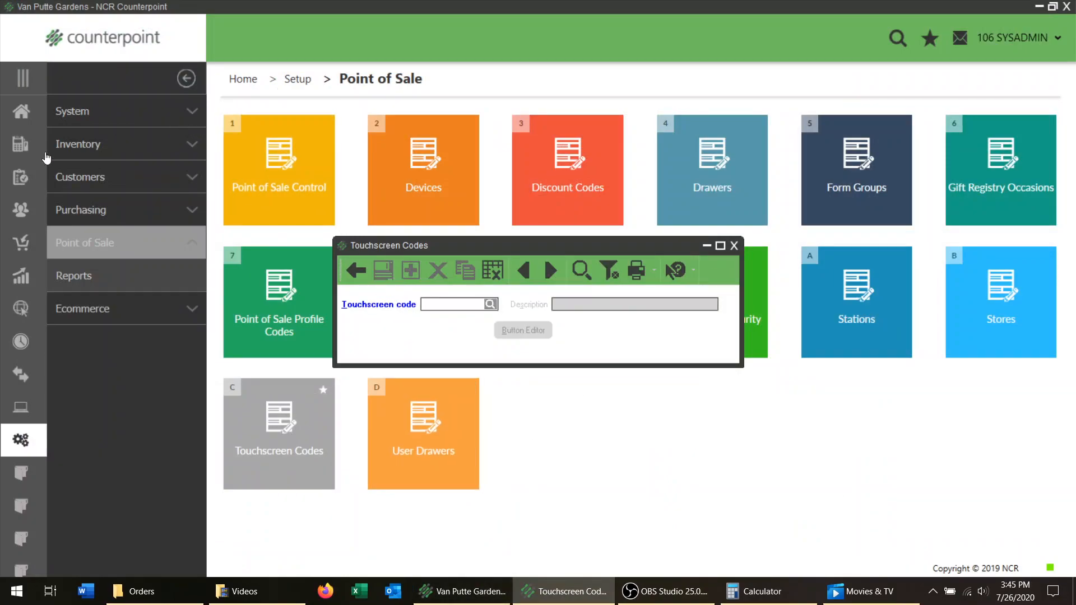
- Open Touchscreen ticket entry from the home page's favorites and log in with the account password
click(20, 111)
click(320, 398)
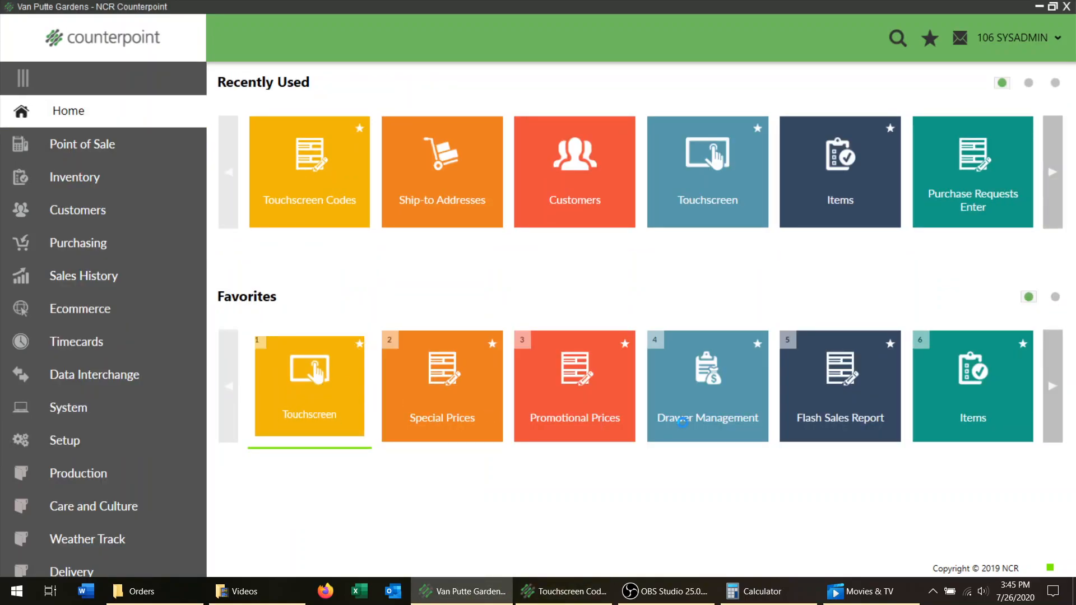
text(*******)
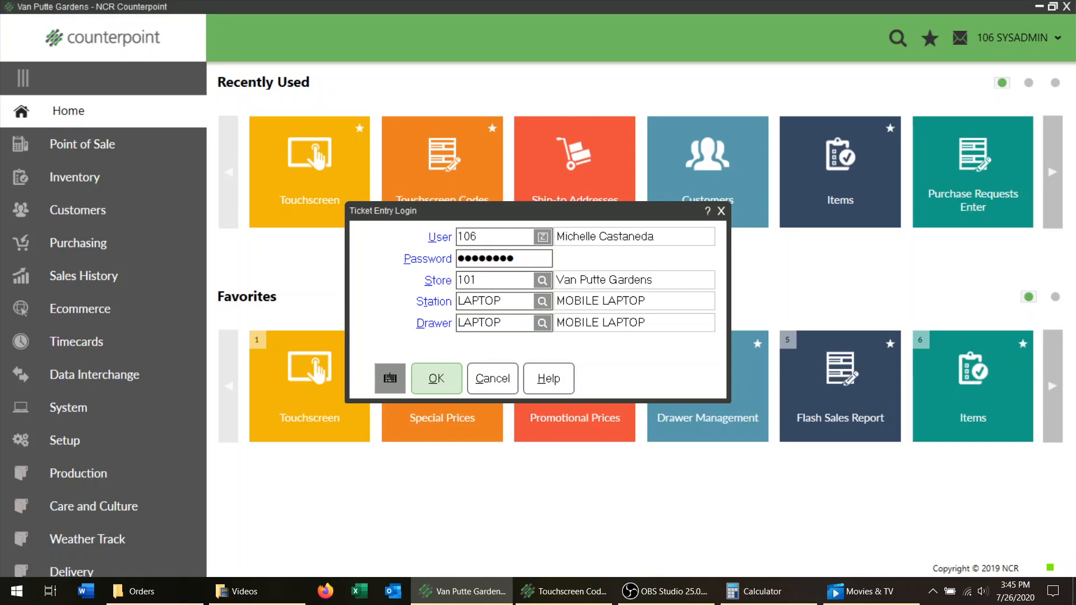
key(Return)
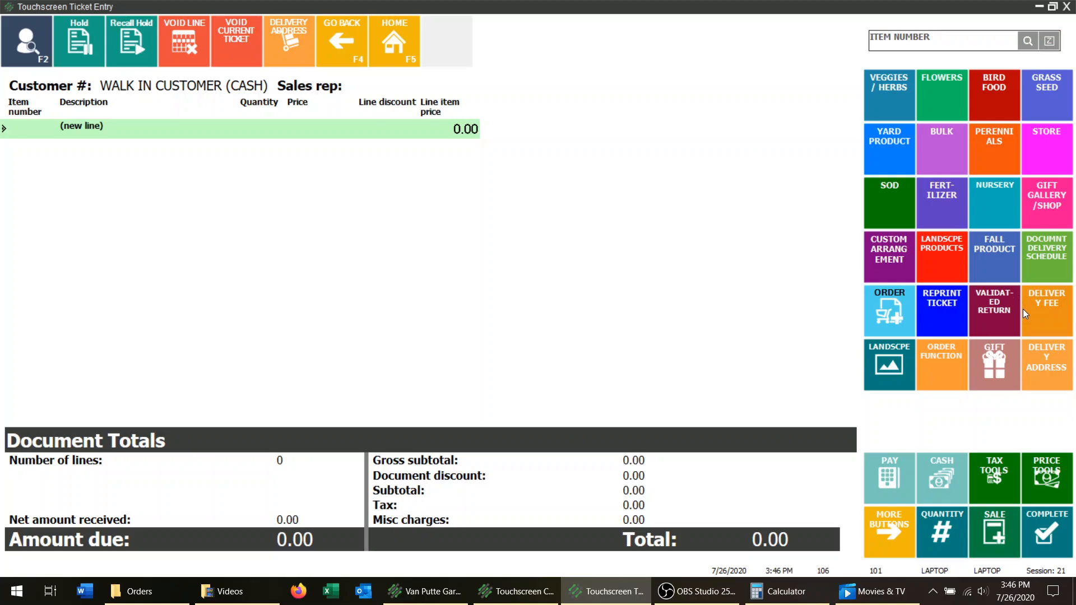
- Add the PUMPKIN PLANTER item to the ticket from the FALL PRODUCT page and select its line
click(979, 250)
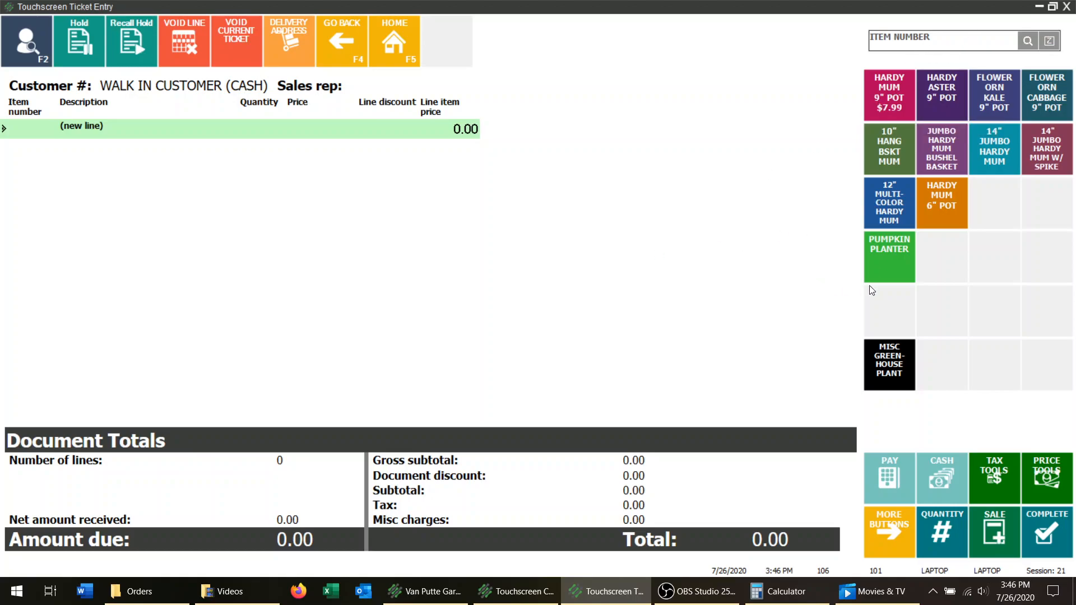
click(889, 251)
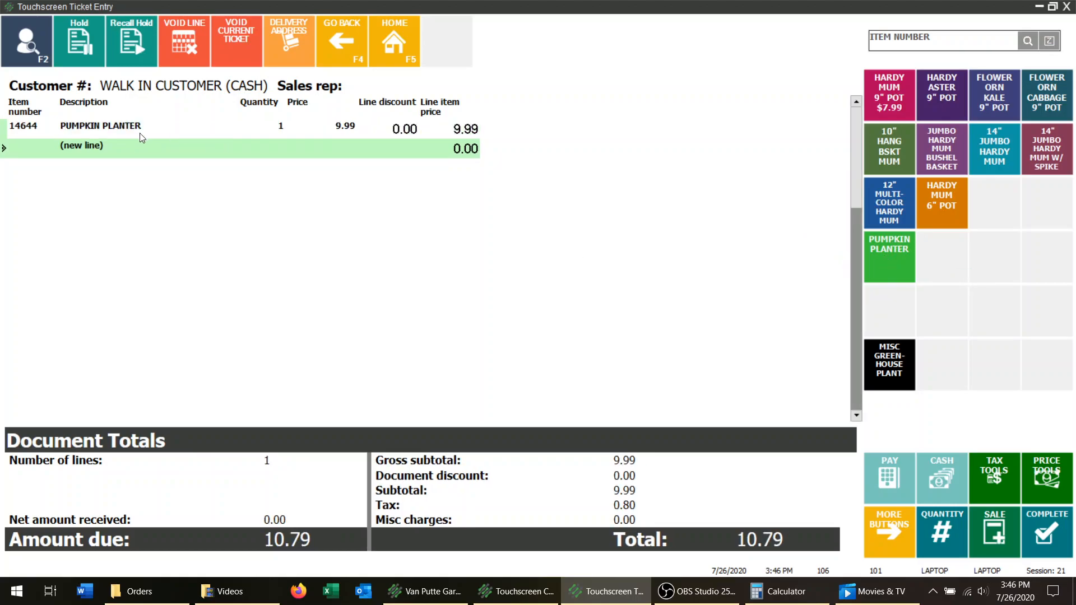
click(366, 134)
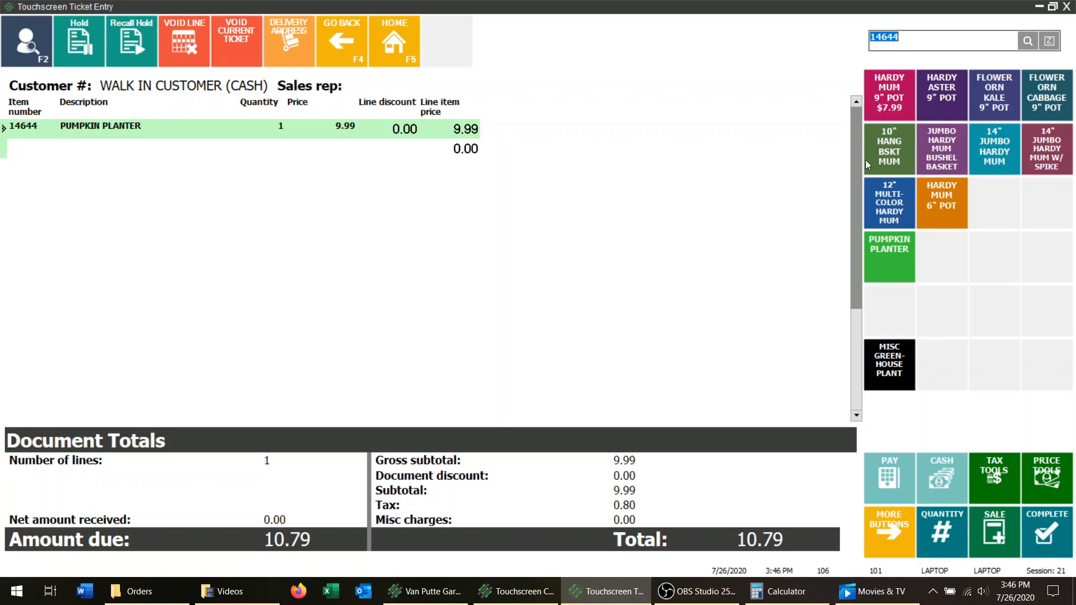
click(355, 45)
click(946, 248)
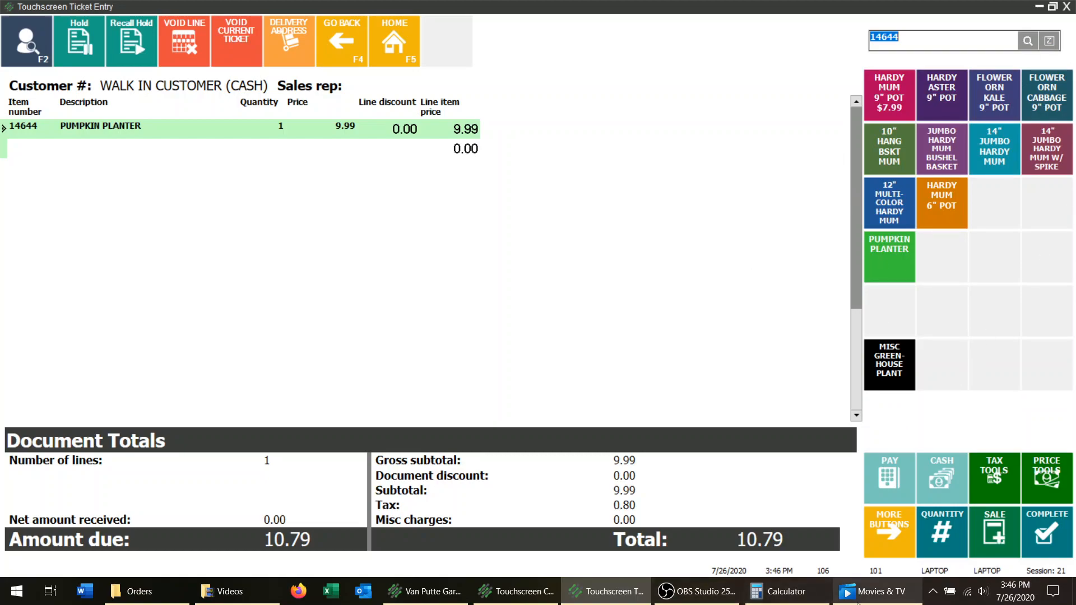
click(700, 600)
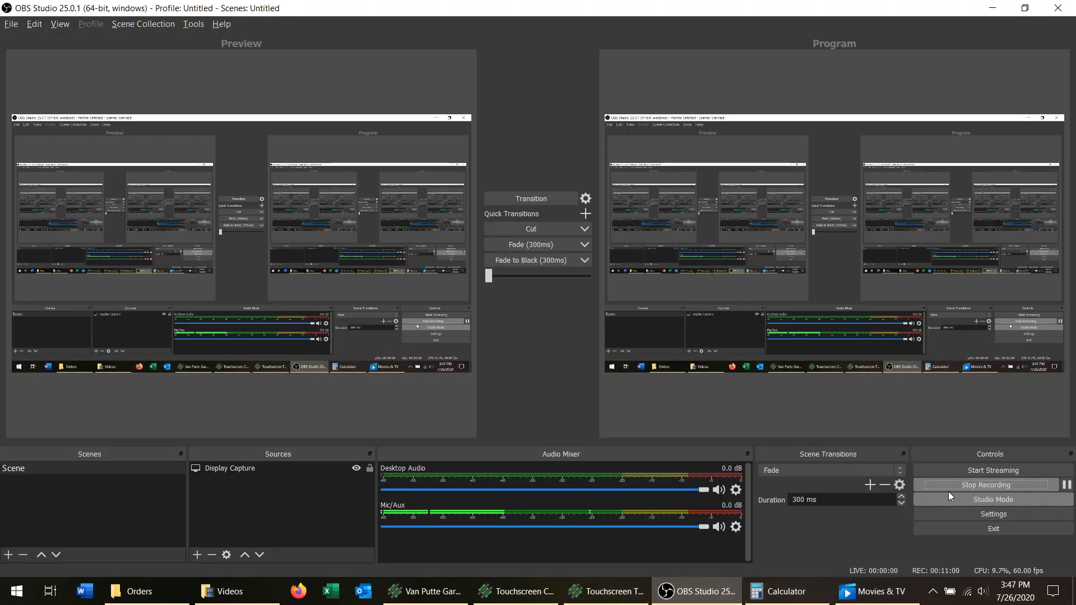